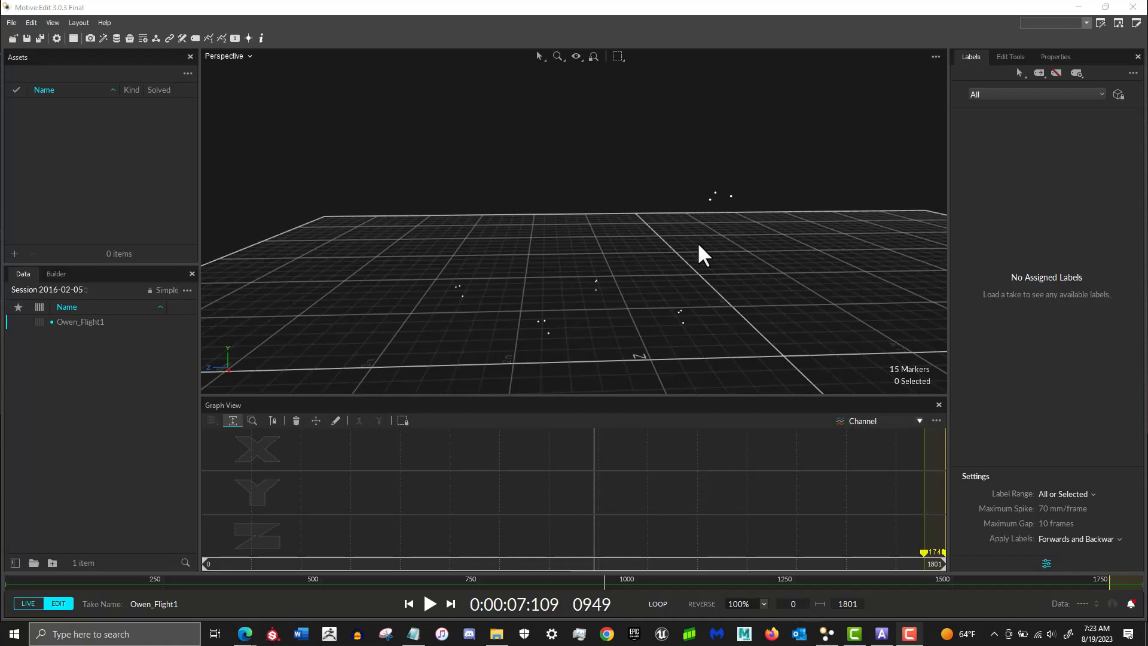
- Play back the Owen_Flight1 take to review the marker motion, stop it and return to frame 0
{"action": "middle_click_drag", "start_coordinate": [754, 243], "coordinate": [720, 235]}
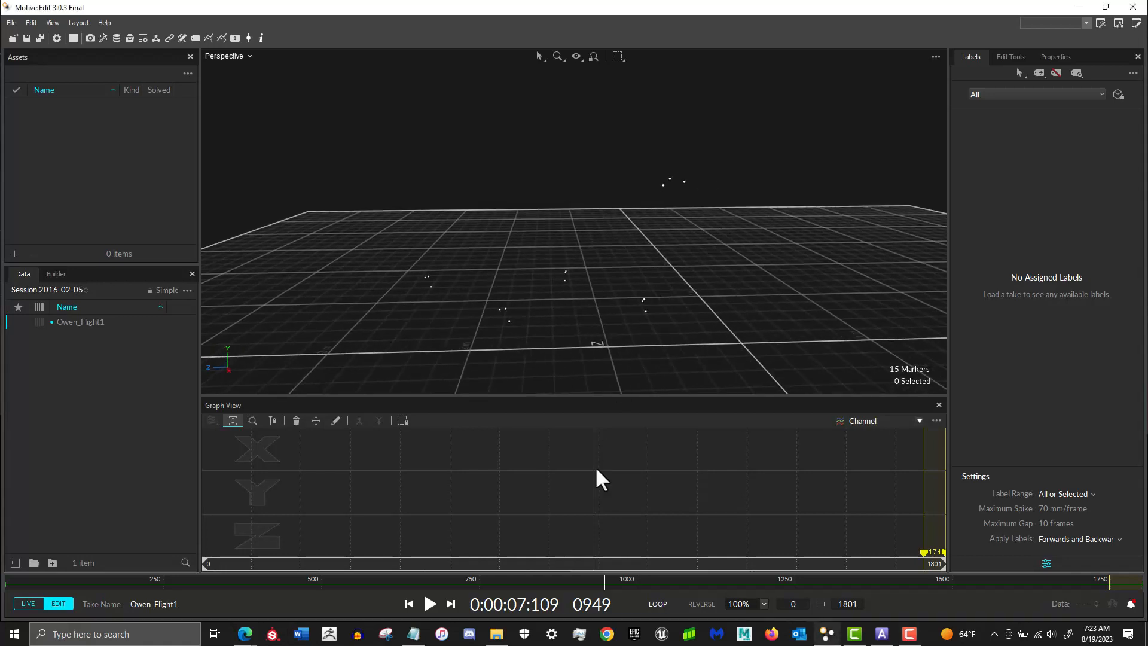
{"action": "left_click", "coordinate": [428, 604]}
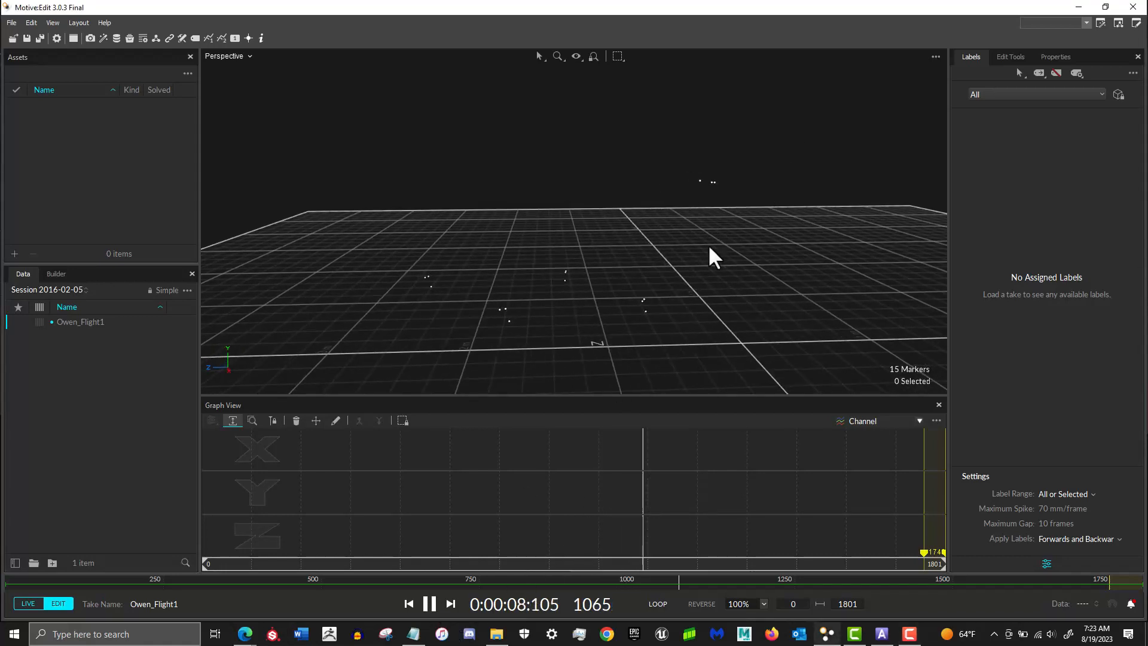
{"action": "right_click_drag", "start_coordinate": [584, 297], "coordinate": [679, 190]}
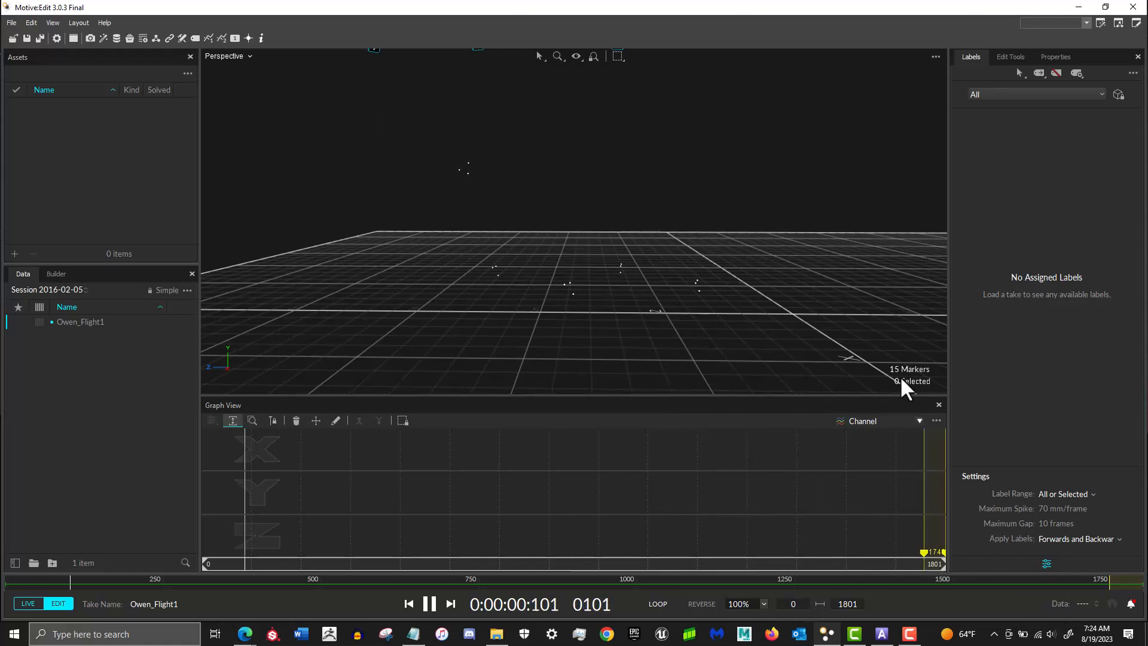
{"action": "left_click", "coordinate": [430, 604]}
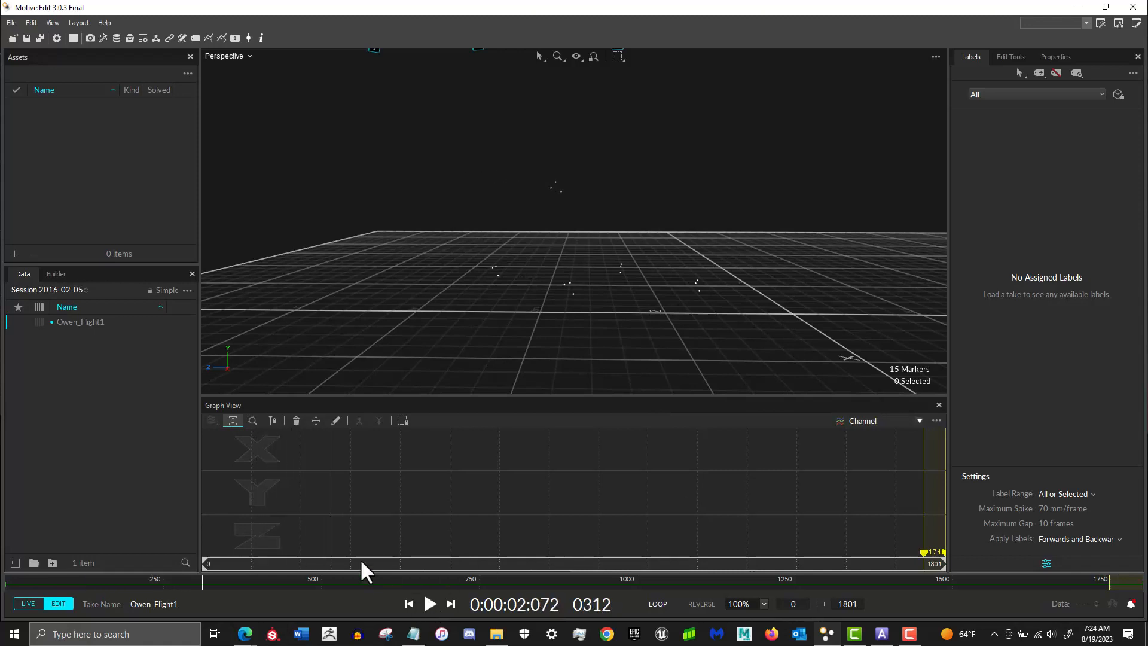
{"action": "left_click_drag", "start_coordinate": [331, 567], "coordinate": [144, 563]}
{"action": "right_click_drag", "start_coordinate": [635, 248], "coordinate": [630, 201]}
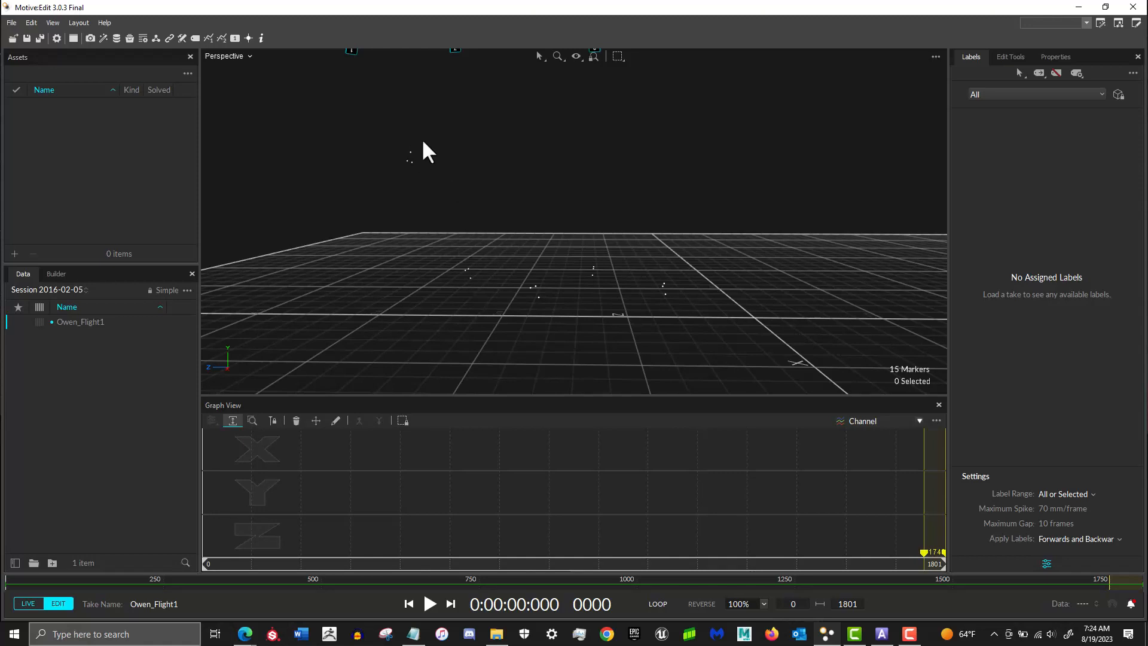
- Examine the motion curves of individual markers in the airborne group, and clear the selection
{"action": "left_click_drag", "start_coordinate": [381, 139], "coordinate": [425, 173]}
{"action": "scroll", "coordinate": [452, 155], "scroll_direction": "up", "scroll_amount": 3}
{"action": "left_click", "coordinate": [470, 226]}
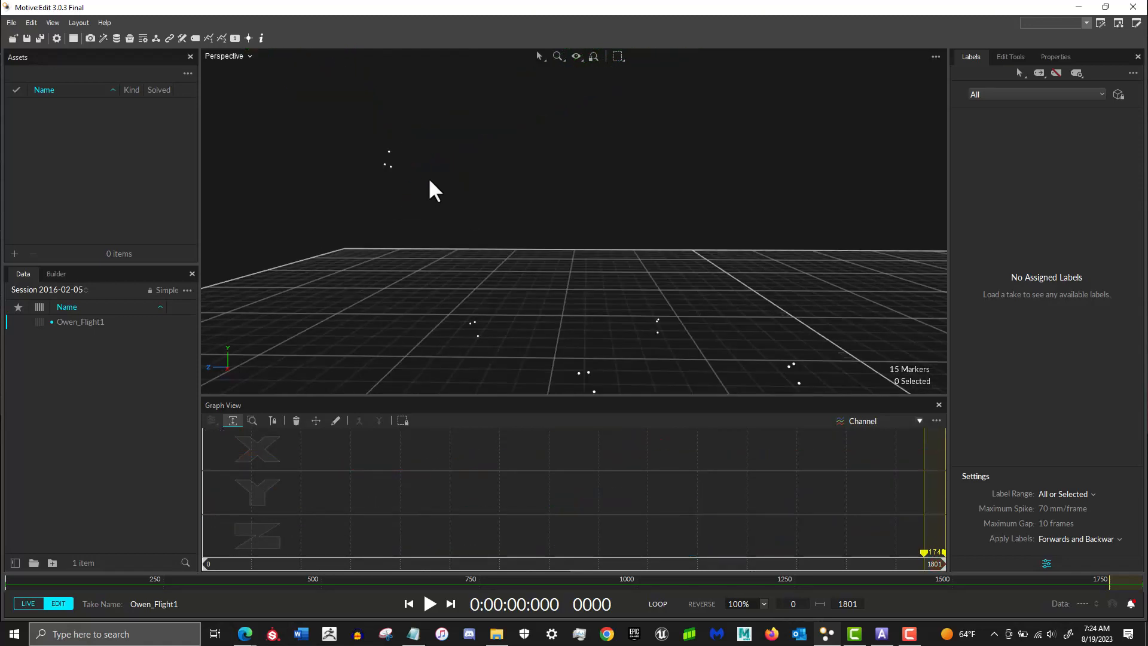
{"action": "left_click", "coordinate": [389, 152]}
{"action": "left_click", "coordinate": [385, 163]}
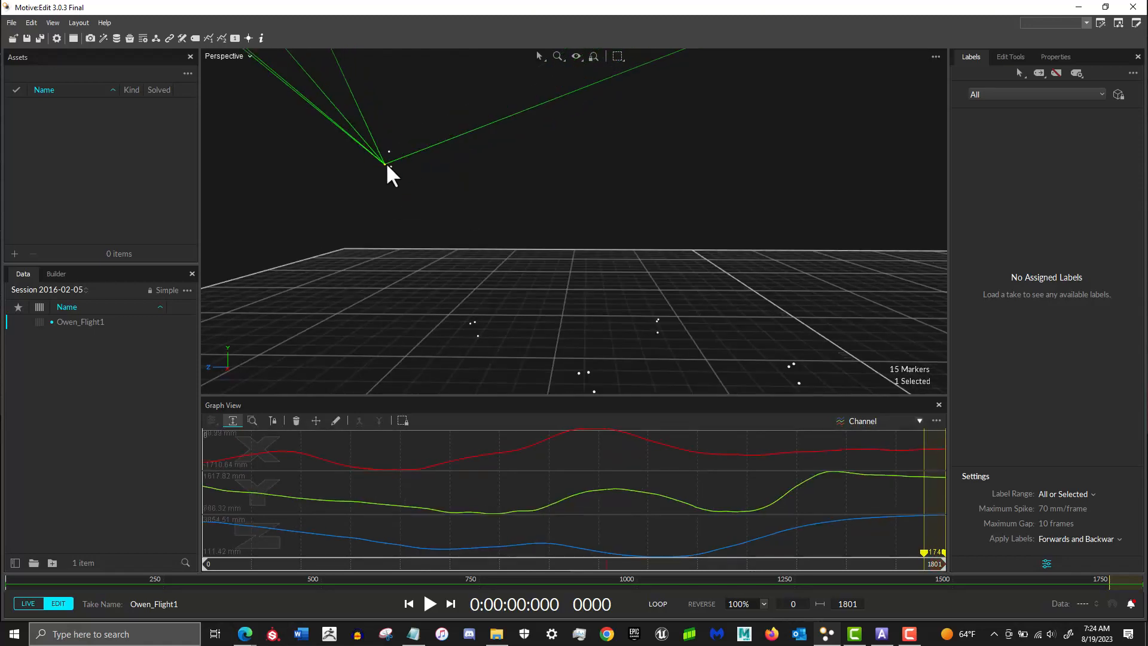
{"action": "left_click", "coordinate": [391, 166]}
{"action": "left_click", "coordinate": [391, 167]}
{"action": "left_click", "coordinate": [451, 191]}
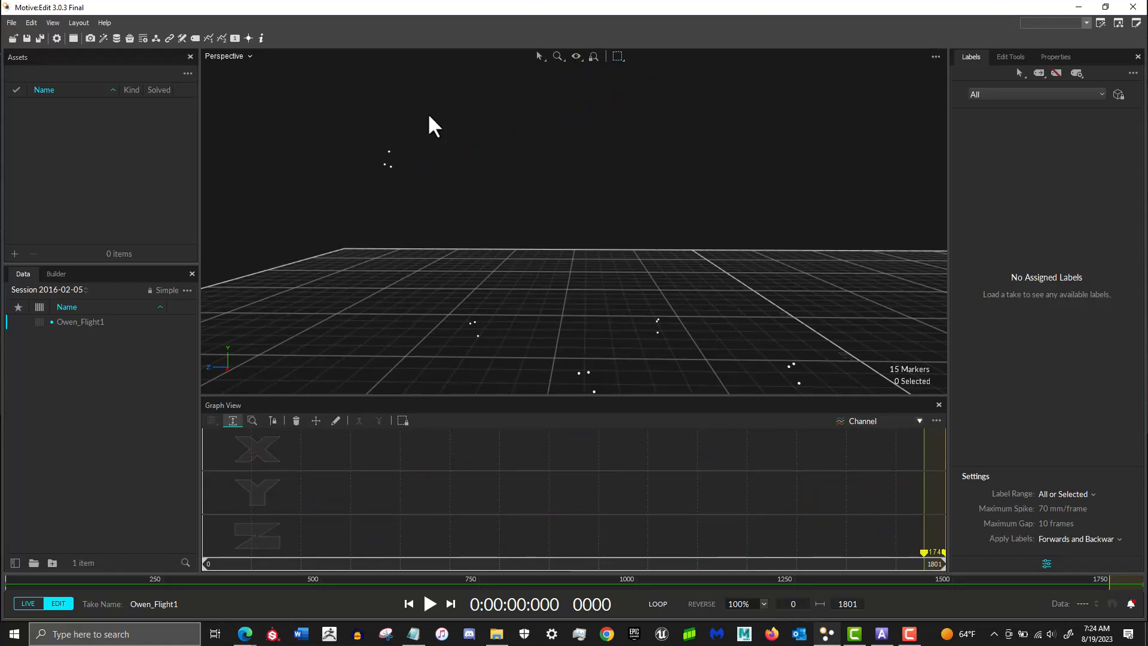
- Select the three airborne markers together and create a rigid body from them
{"action": "right_click_drag", "start_coordinate": [461, 120], "coordinate": [643, 205]}
{"action": "left_click_drag", "start_coordinate": [647, 196], "coordinate": [574, 260]}
{"action": "left_click_drag", "start_coordinate": [804, 227], "coordinate": [715, 284]}
{"action": "left_click_drag", "start_coordinate": [451, 206], "coordinate": [521, 283]}
{"action": "left_click_drag", "start_coordinate": [429, 85], "coordinate": [335, 191]}
{"action": "mouse_move", "coordinate": [335, 190]}
{"action": "right_mouse_down"}
{"action": "mouse_move", "coordinate": [399, 197]}
{"action": "mouse_move", "coordinate": [366, 154]}
{"action": "mouse_move", "coordinate": [164, 128]}
{"action": "mouse_move", "coordinate": [357, 113]}
{"action": "mouse_move", "coordinate": [500, 120]}
{"action": "mouse_move", "coordinate": [392, 161]}
{"action": "mouse_move", "coordinate": [485, 159]}
{"action": "mouse_move", "coordinate": [400, 140]}
{"action": "mouse_move", "coordinate": [413, 141]}
{"action": "mouse_move", "coordinate": [569, 185]}
{"action": "mouse_move", "coordinate": [559, 219]}
{"action": "right_mouse_up"}
{"action": "left_click_drag", "start_coordinate": [577, 265], "coordinate": [378, 78]}
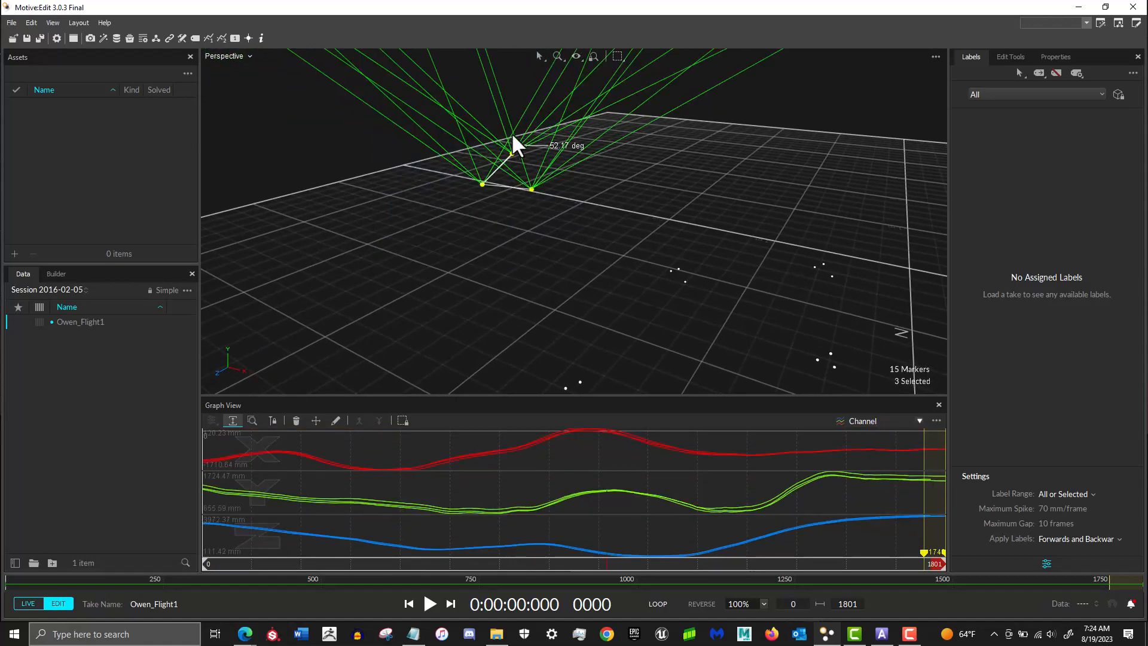
{"action": "mouse_move", "coordinate": [546, 185]}
{"action": "right_mouse_down"}
{"action": "mouse_move", "coordinate": [597, 201]}
{"action": "mouse_move", "coordinate": [560, 175]}
{"action": "mouse_move", "coordinate": [556, 216]}
{"action": "mouse_move", "coordinate": [558, 198]}
{"action": "right_mouse_up"}
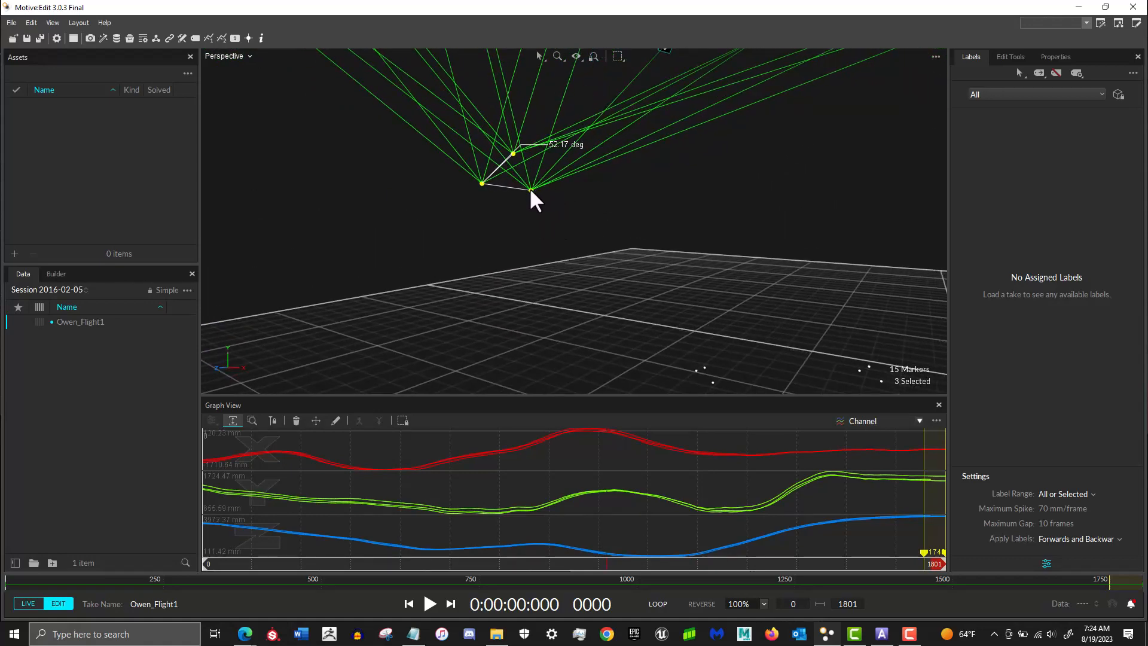
{"action": "right_click", "coordinate": [531, 190]}
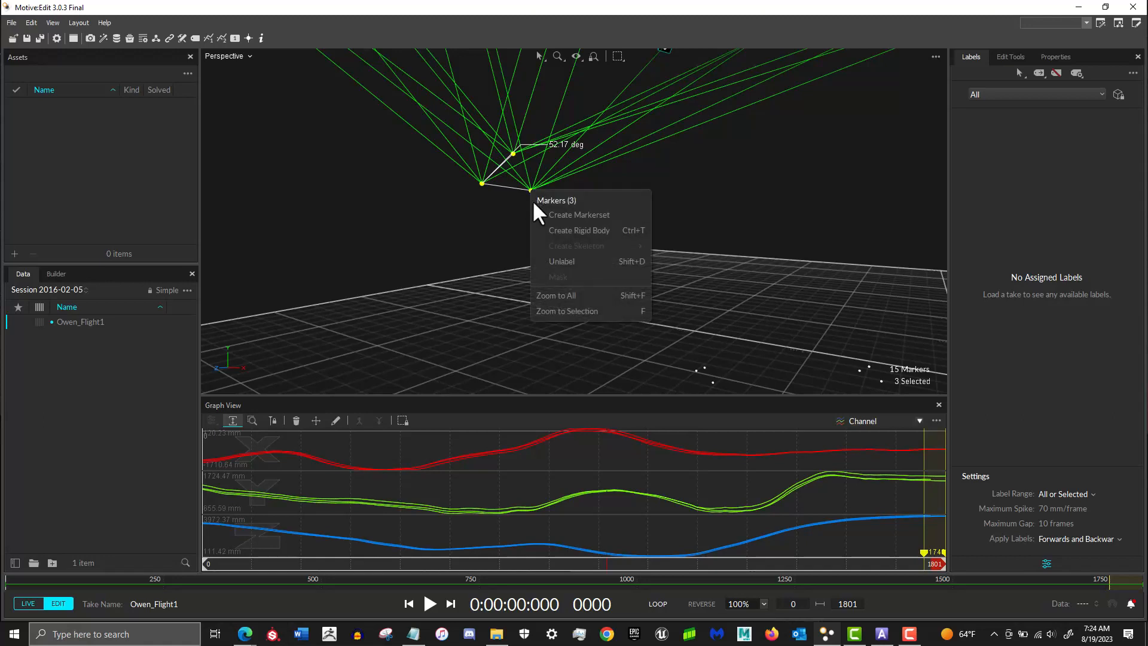
{"action": "left_click", "coordinate": [563, 228]}
- Examine the new rigid body up close, disabling and re-enabling its asset to compare it with the bare markers
{"action": "right_click_drag", "start_coordinate": [572, 195], "coordinate": [542, 167]}
{"action": "scroll", "coordinate": [540, 164], "scroll_direction": "up", "scroll_amount": 4}
{"action": "middle_click_drag", "start_coordinate": [547, 149], "coordinate": [673, 168]}
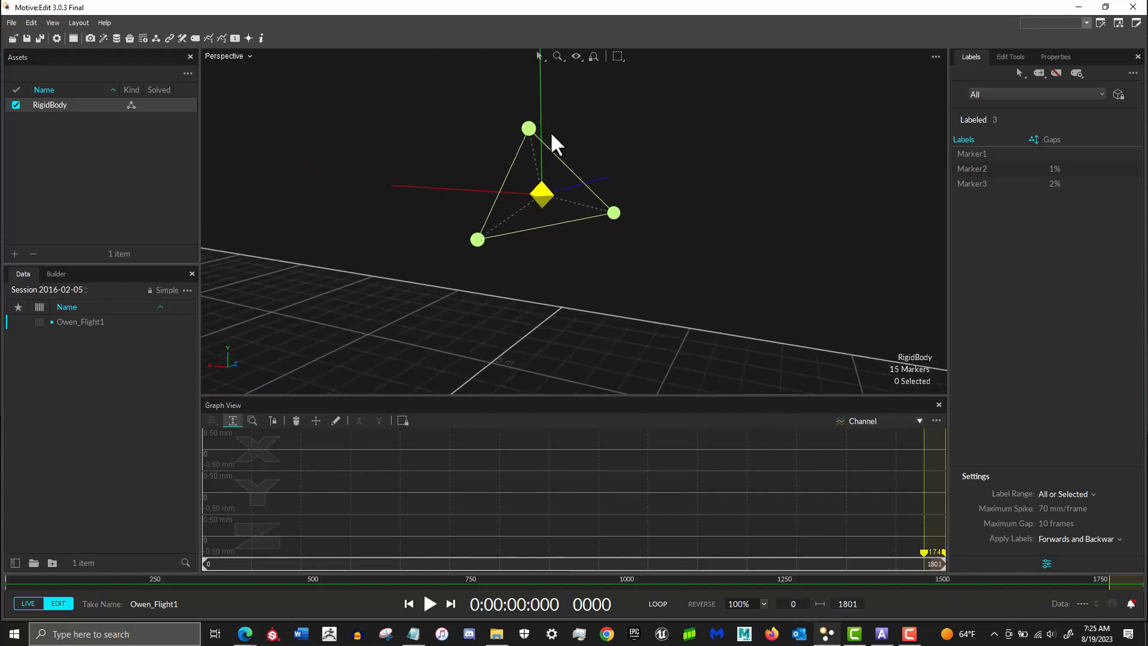
{"action": "left_click", "coordinate": [660, 181]}
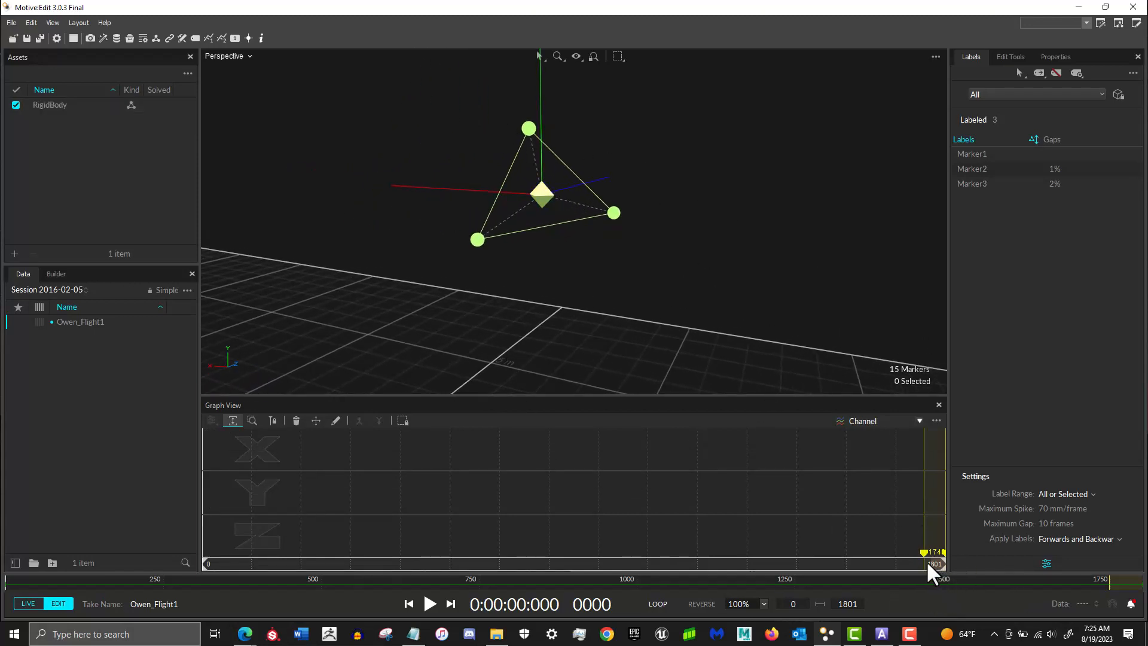
{"action": "right_click_drag", "start_coordinate": [490, 335], "coordinate": [705, 239]}
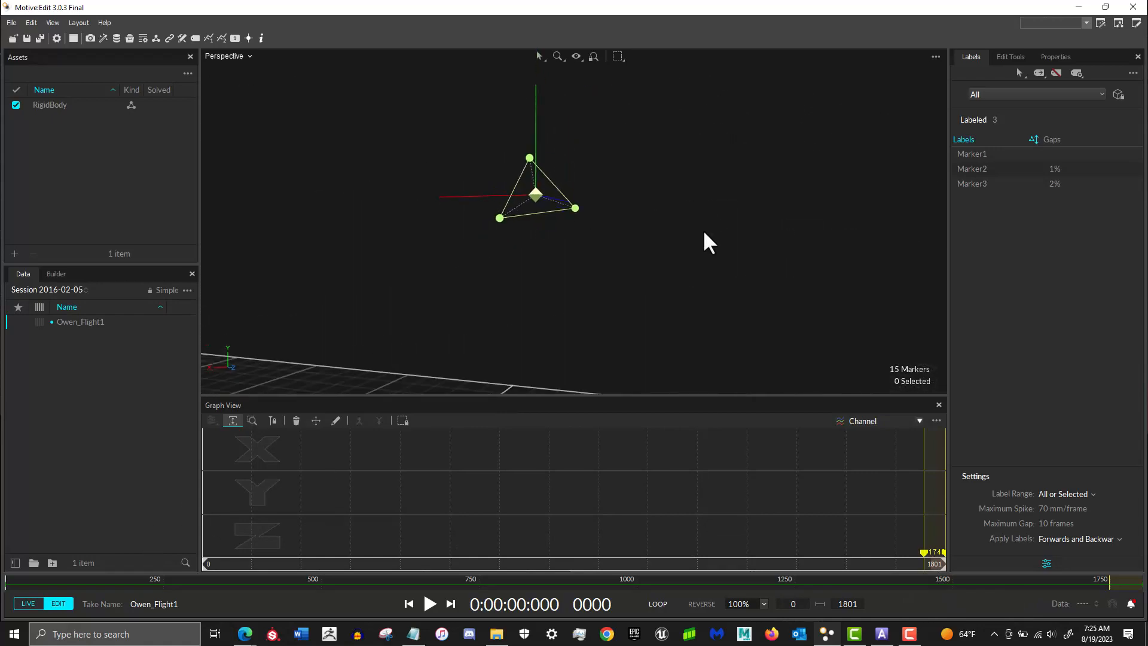
{"action": "left_click", "coordinate": [16, 104]}
{"action": "left_click", "coordinate": [15, 105]}
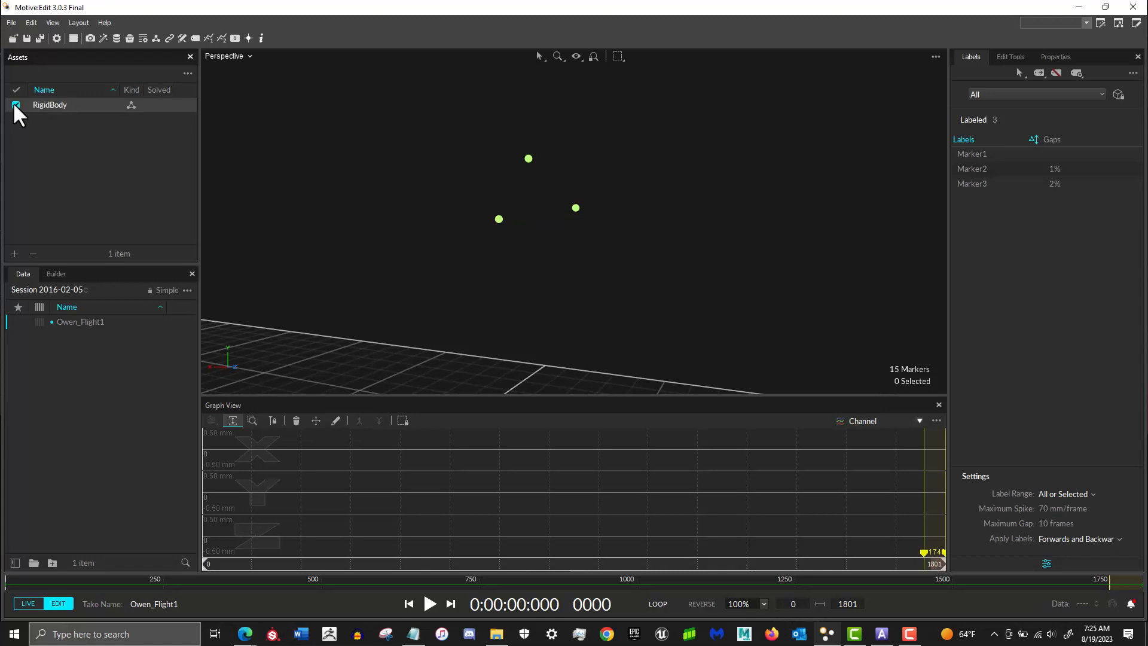
{"action": "left_click", "coordinate": [333, 161]}
{"action": "left_click_drag", "start_coordinate": [210, 558], "coordinate": [176, 565]}
{"action": "right_click_drag", "start_coordinate": [540, 236], "coordinate": [671, 267]}
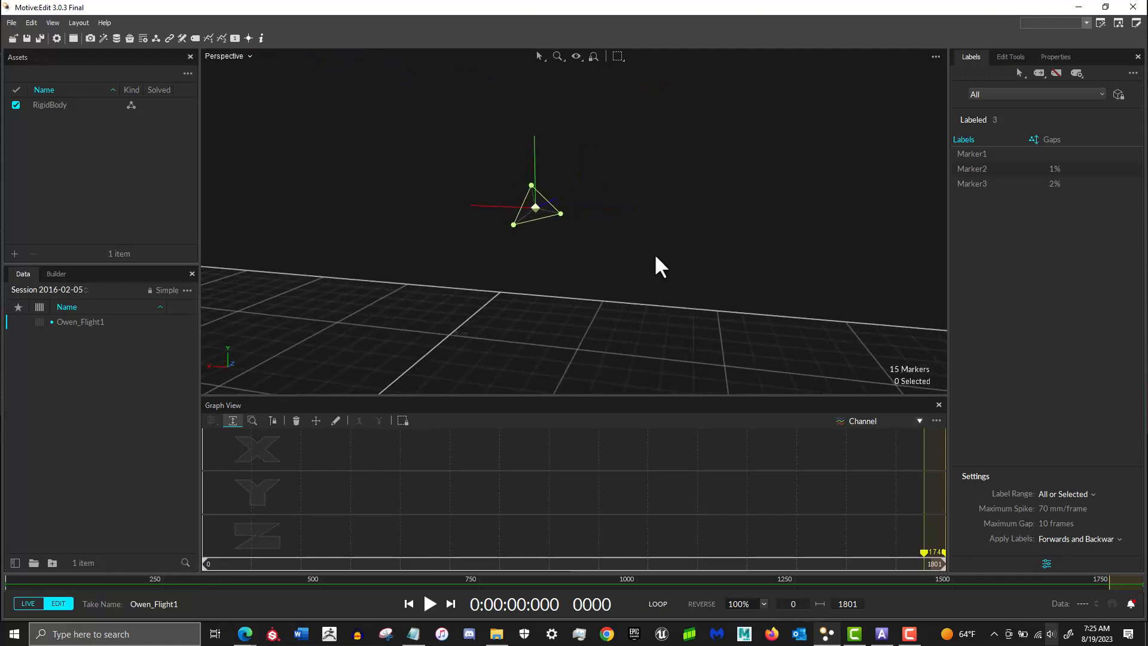
- Rename the airborne rigid body asset as Spaceship
{"action": "left_click", "coordinate": [56, 103]}
{"action": "right_click", "coordinate": [57, 102]}
{"action": "left_click", "coordinate": [37, 132]}
{"action": "type", "text": "Spaceship"}
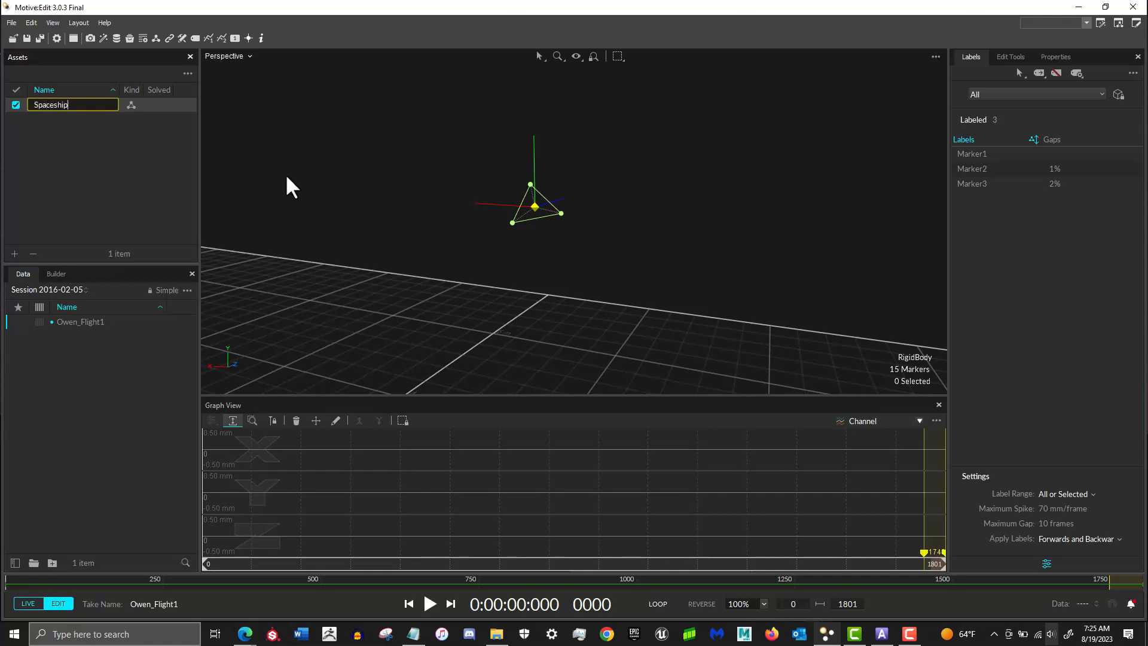
{"action": "key", "text": "Return"}
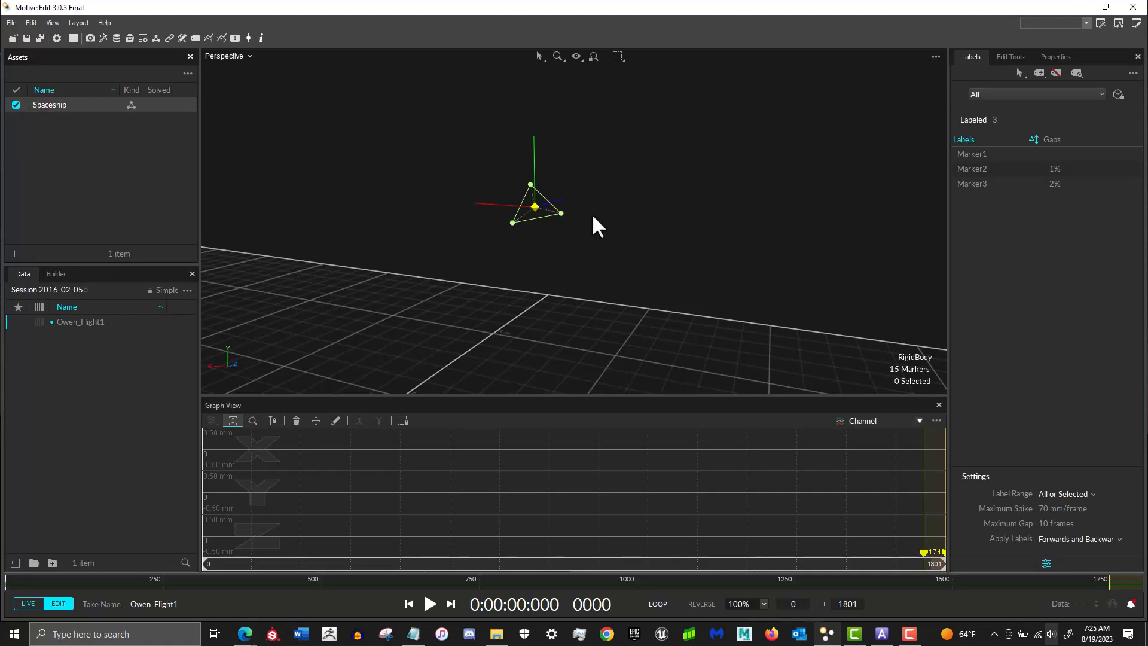
- Create a rigid body from the group of three floor markers closest to the Spaceship
{"action": "right_click_drag", "start_coordinate": [572, 254], "coordinate": [544, 282]}
{"action": "left_click", "coordinate": [530, 293]}
{"action": "left_click_drag", "start_coordinate": [503, 249], "coordinate": [422, 302]}
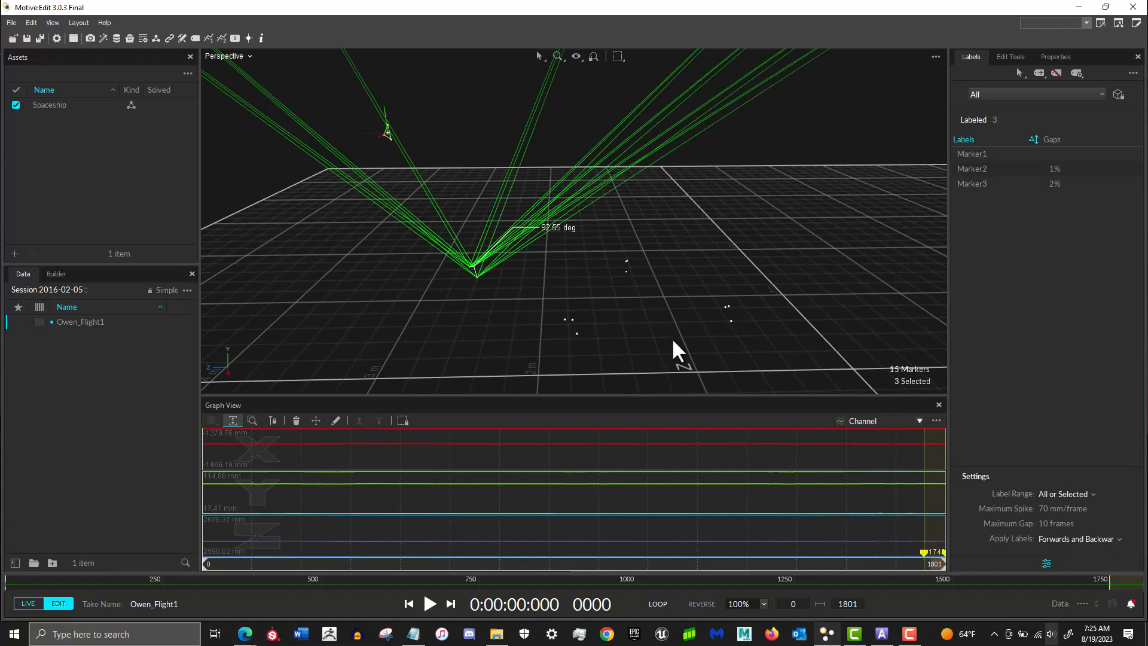
{"action": "scroll", "coordinate": [450, 282], "scroll_direction": "up", "scroll_amount": 5}
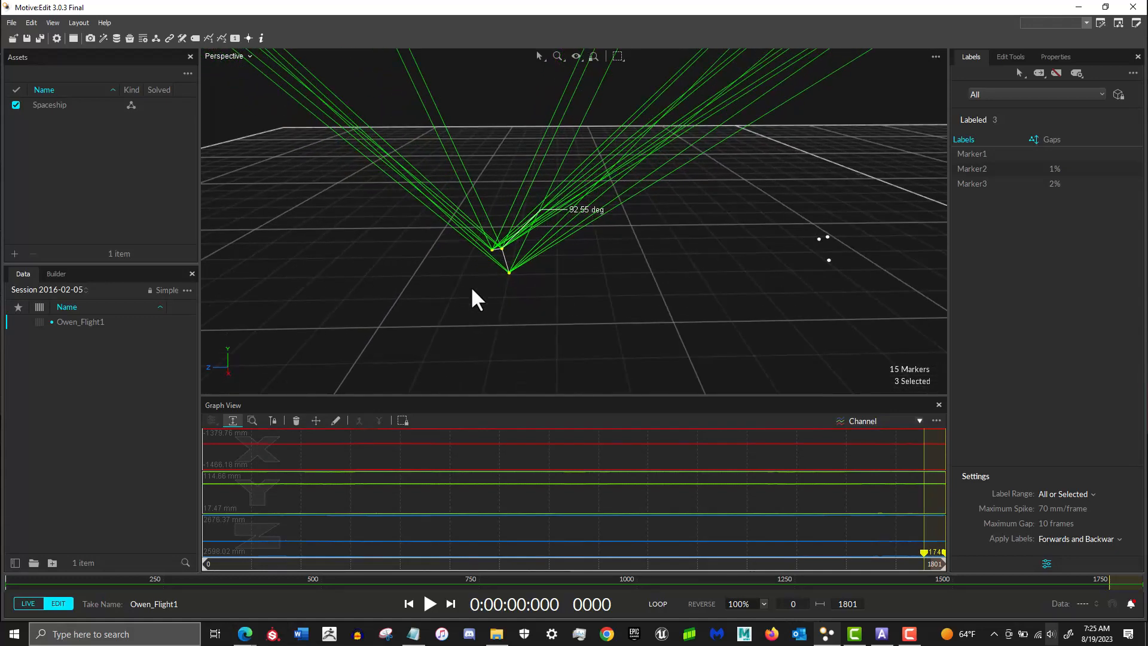
{"action": "middle_click_drag", "start_coordinate": [565, 287], "coordinate": [413, 202]}
{"action": "left_click", "coordinate": [443, 201]}
{"action": "left_click_drag", "start_coordinate": [461, 169], "coordinate": [341, 272]}
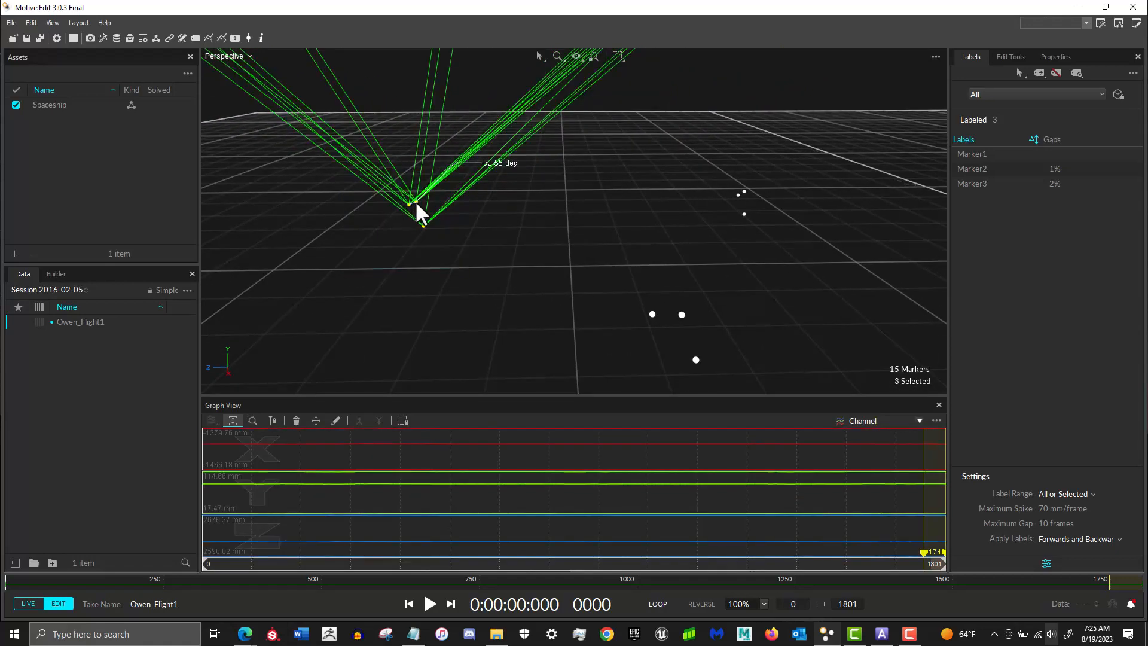
{"action": "right_click", "coordinate": [415, 201]}
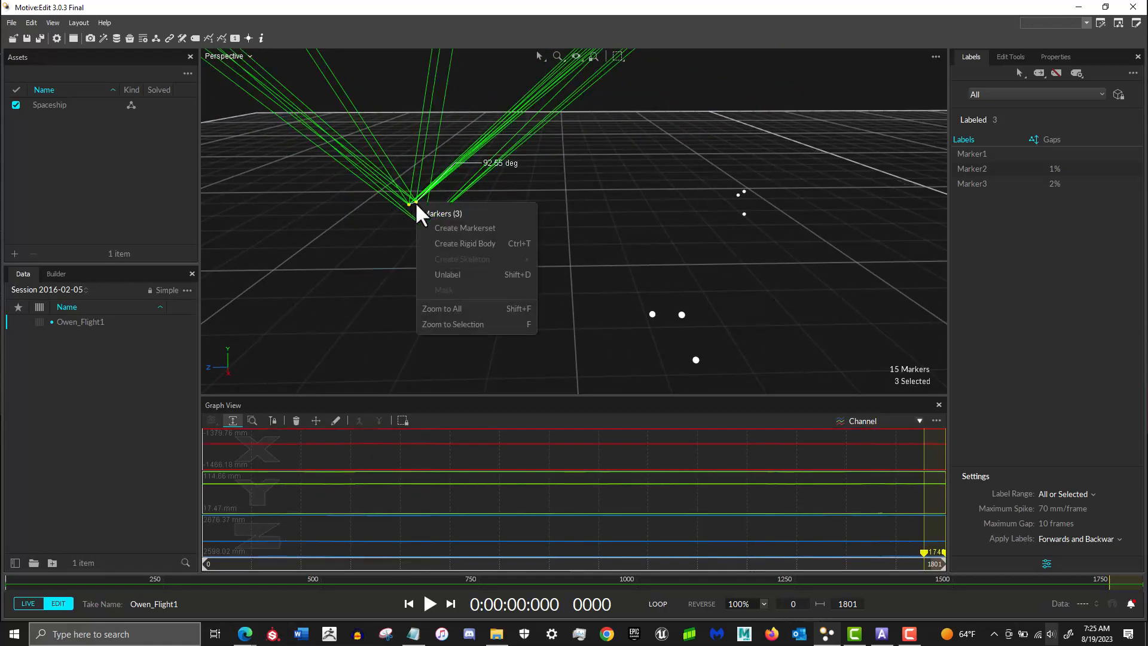
{"action": "left_click", "coordinate": [440, 244]}
- Create another rigid body from the three floor markers near the 2 m grid label, and clear the selection
{"action": "right_click_drag", "start_coordinate": [463, 245], "coordinate": [534, 212]}
{"action": "left_click", "coordinate": [594, 247]}
{"action": "left_click_drag", "start_coordinate": [520, 181], "coordinate": [613, 273]}
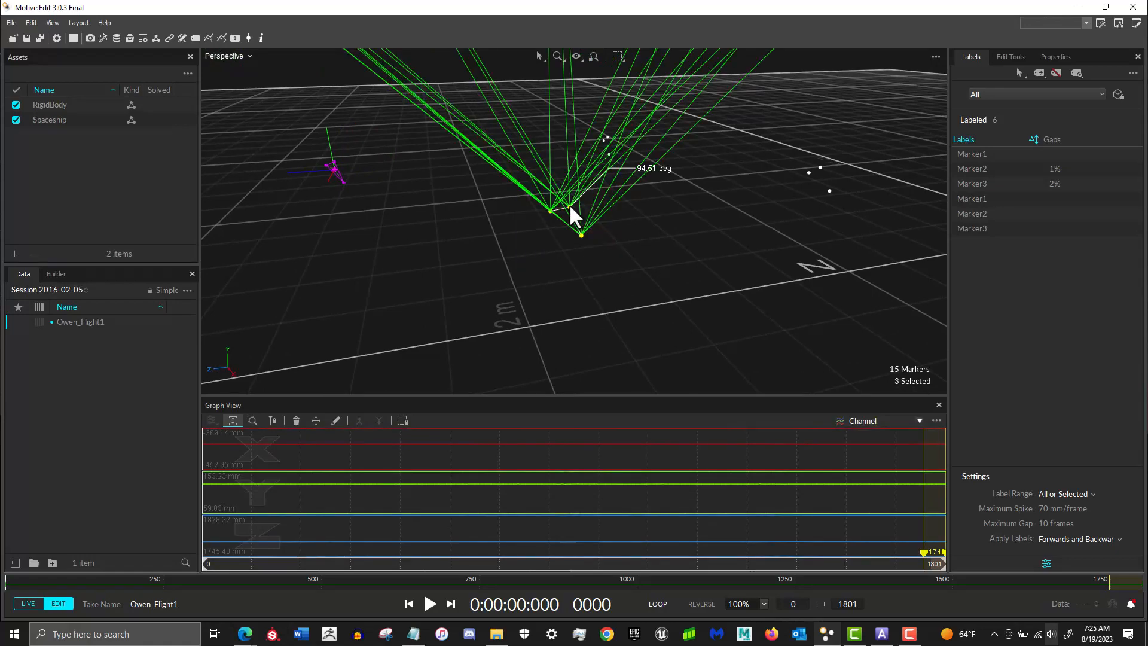
{"action": "right_click", "coordinate": [568, 204]}
{"action": "left_click", "coordinate": [577, 246]}
{"action": "left_click", "coordinate": [681, 243]}
- Create a rigid body from the farther of the two remaining three-marker groups on the floor
{"action": "right_click_drag", "start_coordinate": [681, 243], "coordinate": [621, 205]}
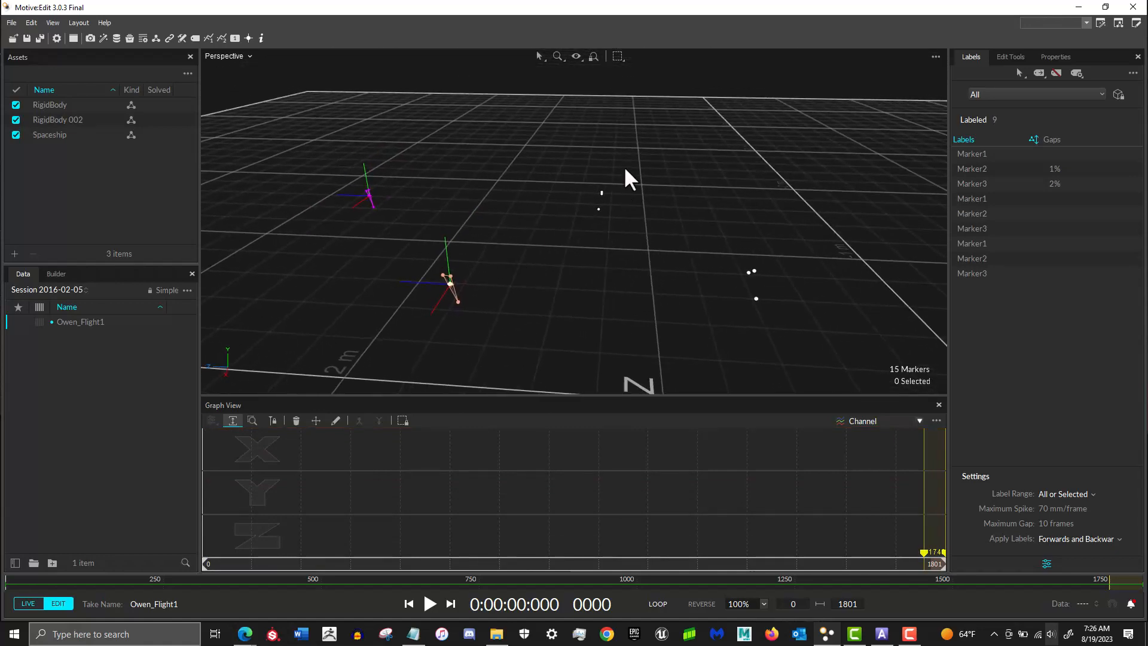
{"action": "left_click_drag", "start_coordinate": [617, 189], "coordinate": [573, 232]}
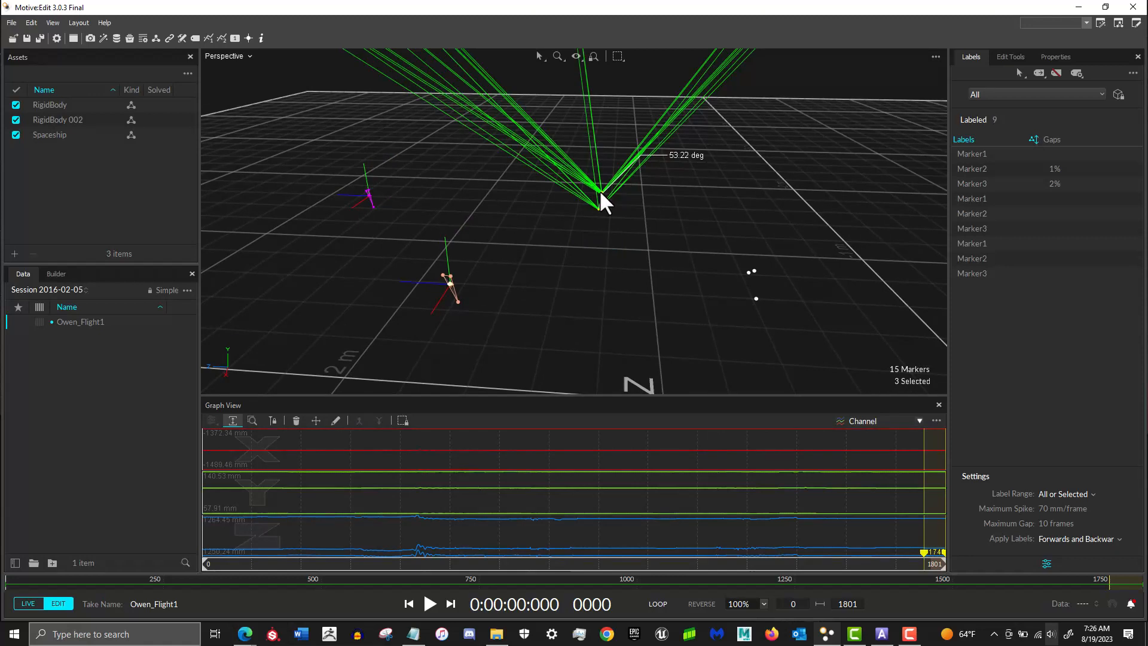
{"action": "right_click", "coordinate": [600, 190]}
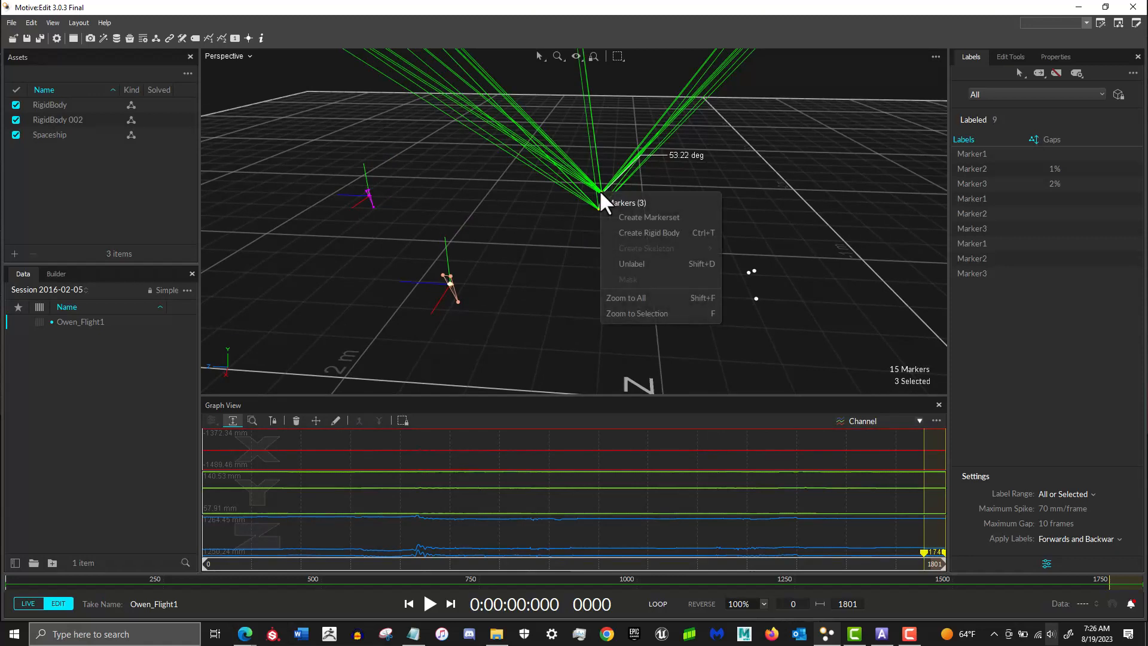
{"action": "left_click", "coordinate": [620, 232]}
{"action": "left_click", "coordinate": [746, 159]}
{"action": "mouse_move", "coordinate": [674, 141]}
{"action": "left_mouse_down"}
{"action": "mouse_move", "coordinate": [521, 260]}
{"action": "mouse_move", "coordinate": [532, 250]}
{"action": "left_mouse_up"}
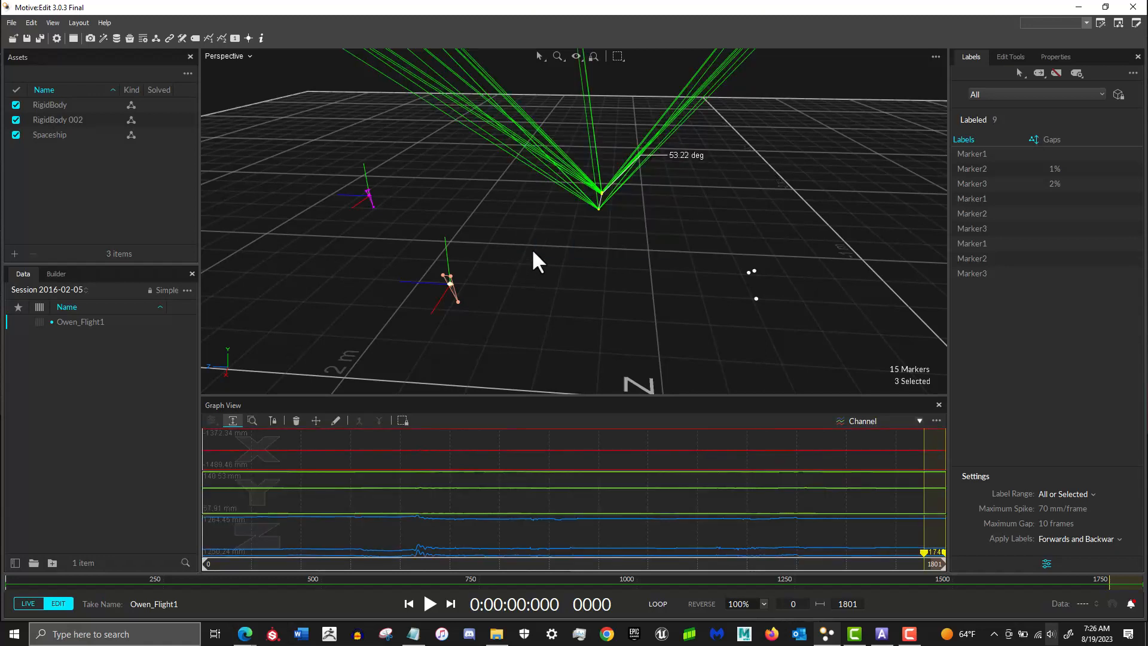
{"action": "key", "text": "ctrl+t"}
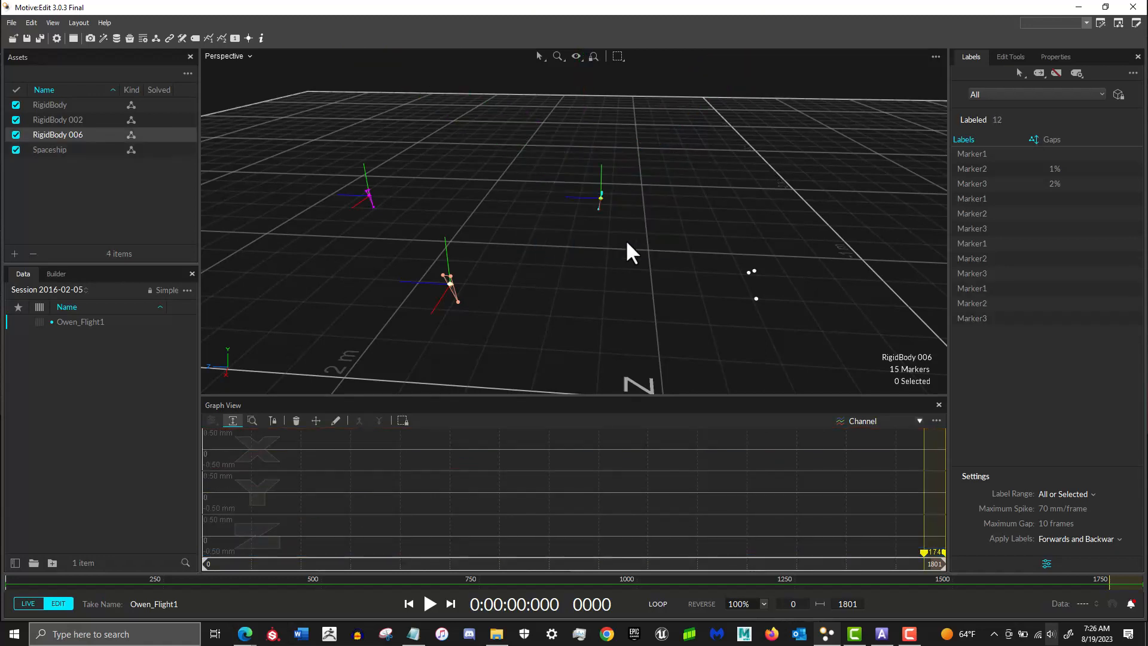
- Create a rigid body from the last three unassigned floor markers
{"action": "right_click_drag", "start_coordinate": [801, 260], "coordinate": [645, 238]}
{"action": "left_click_drag", "start_coordinate": [563, 258], "coordinate": [452, 327]}
{"action": "key", "text": "ctrl+t"}
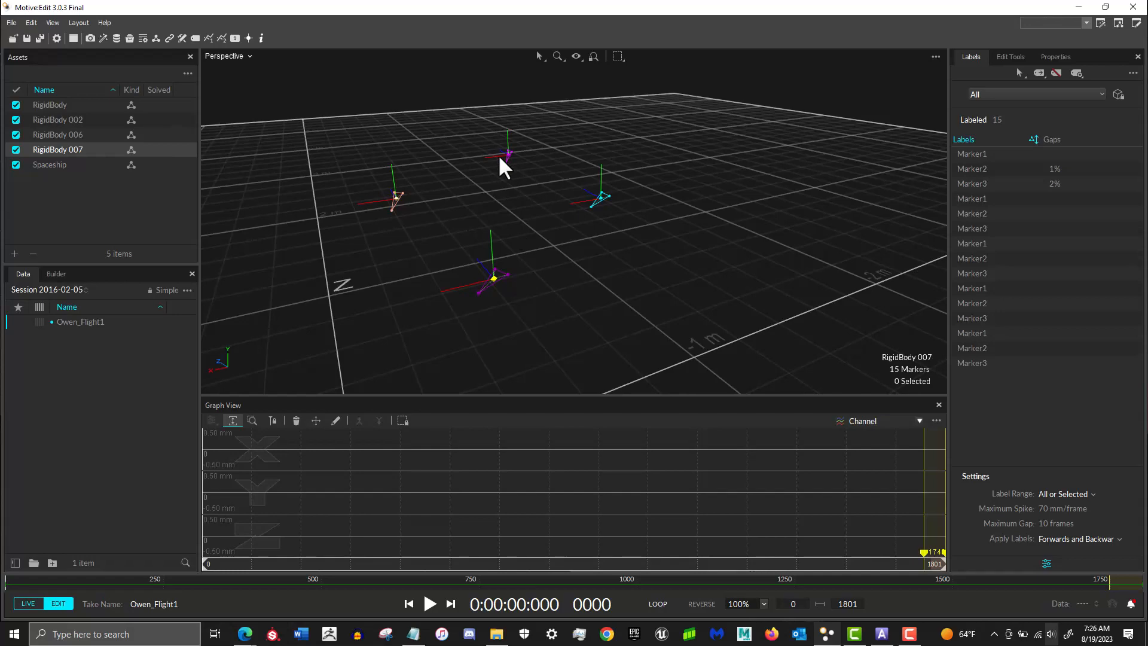
{"action": "right_click_drag", "start_coordinate": [563, 279], "coordinate": [494, 277]}
{"action": "right_click_drag", "start_coordinate": [423, 289], "coordinate": [488, 286]}
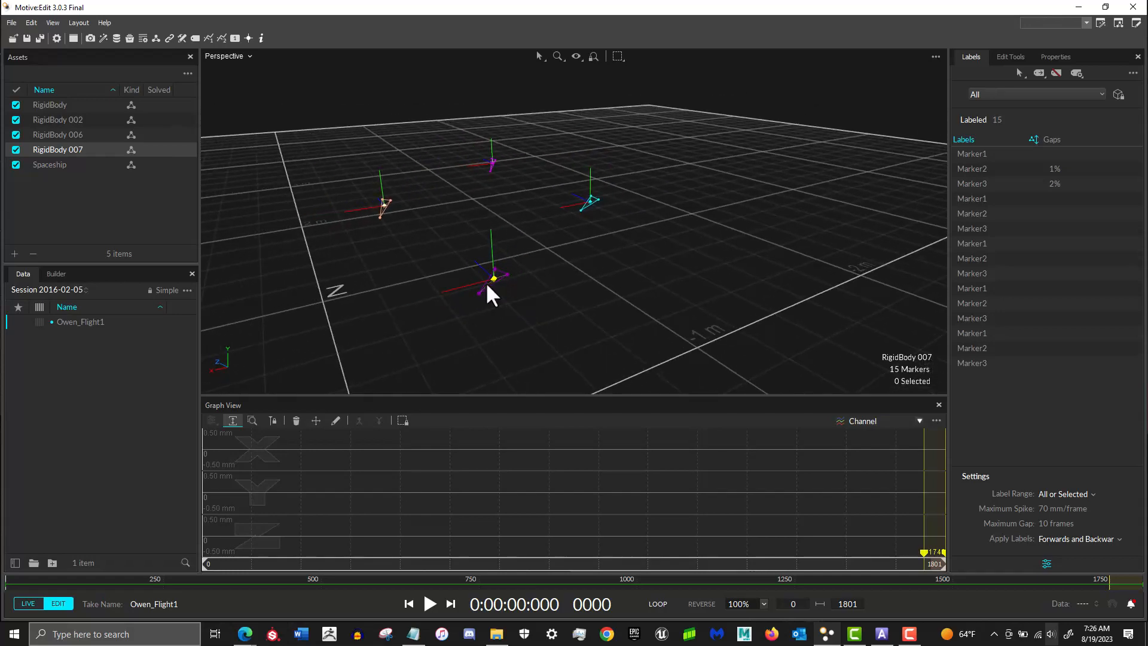
- Rename the RigidBody asset as Asteroid_001 and copy the Asteroid_00 part of the name for reuse
{"action": "left_click", "coordinate": [53, 104]}
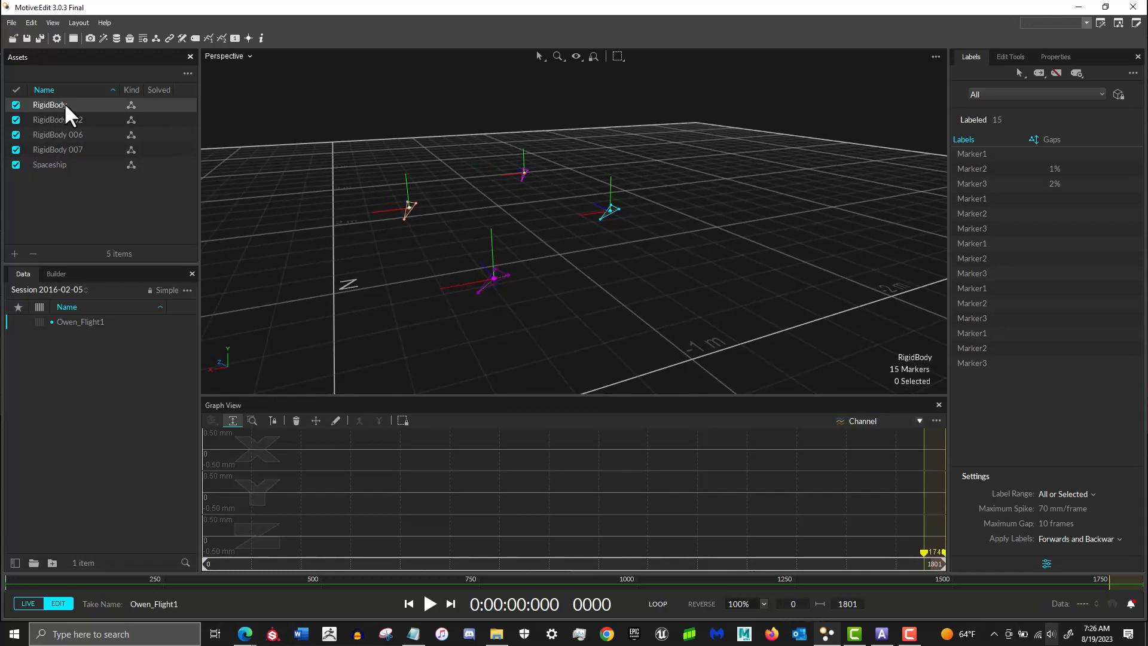
{"action": "double_click", "coordinate": [62, 104]}
{"action": "type", "text": "Ass"}
{"action": "key", "text": "BackSpace"}
{"action": "key", "text": "BackSpace"}
{"action": "key", "text": "BackSpace"}
{"action": "type", "text": "ste"}
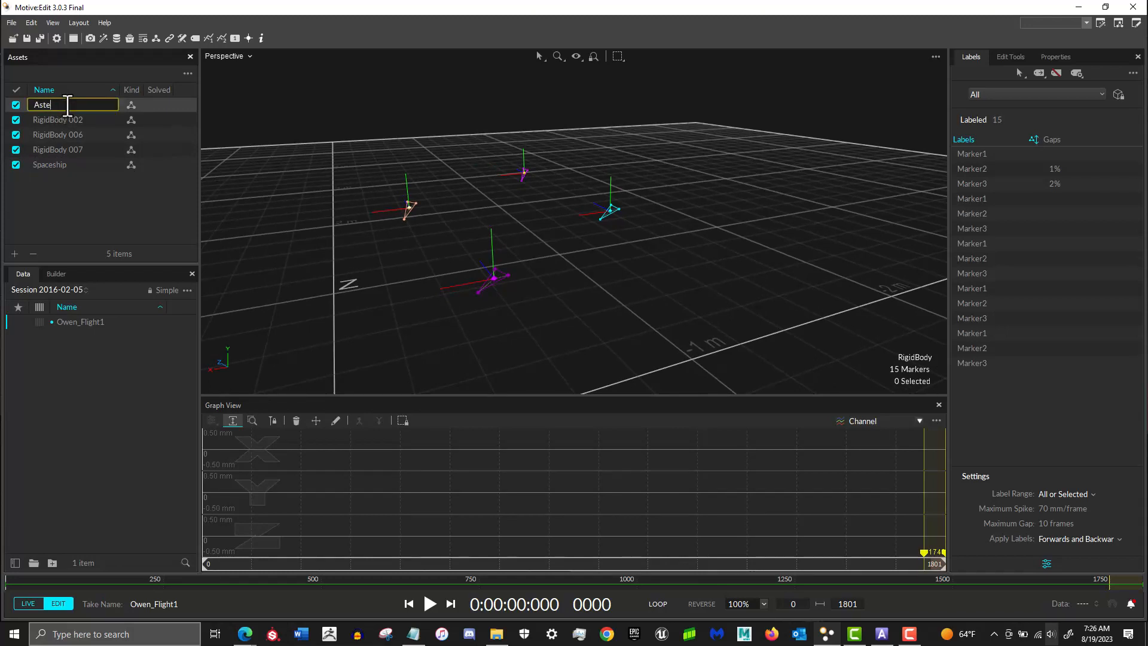
{"action": "type", "text": "roid_001"}
{"action": "key", "text": "End"}
{"action": "left_click", "coordinate": [75, 105]}
{"action": "key", "text": "Home"}
- Rename the RigidBody 002 asset as Asteroid_002, reusing the copied name
{"action": "left_click", "coordinate": [78, 117]}
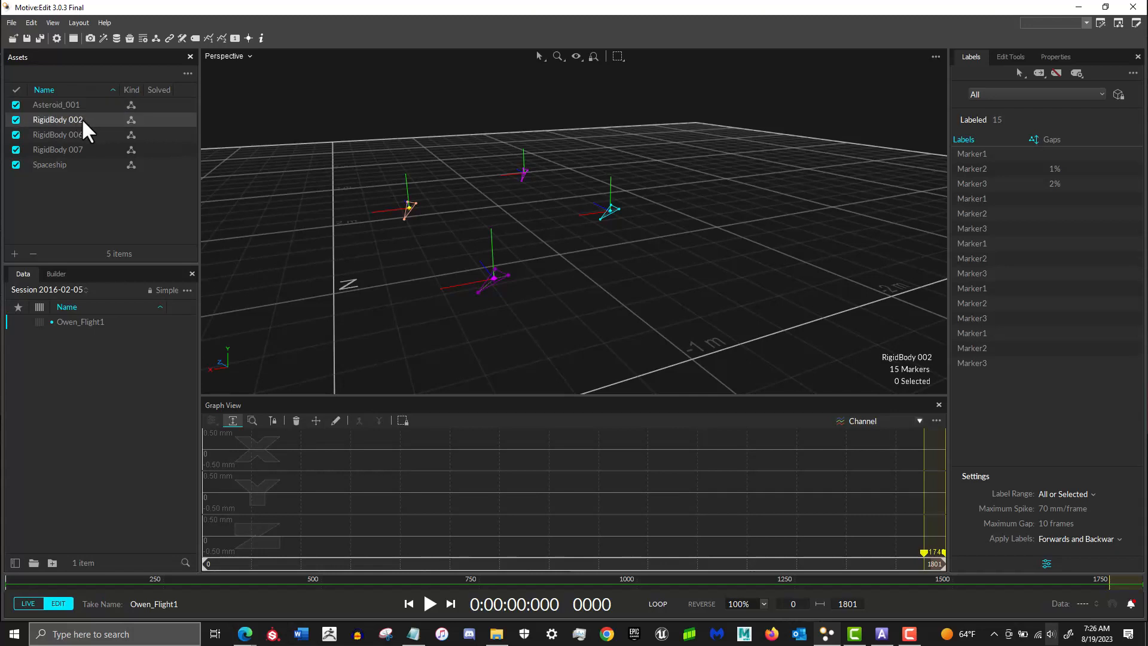
{"action": "right_click", "coordinate": [81, 117]}
{"action": "left_click", "coordinate": [52, 145]}
{"action": "key", "text": "ctrl+v"}
{"action": "type", "text": "2"}
{"action": "key", "text": "Return"}
- Rename the RigidBody 006 asset as Asteroid_003, reusing the copied name
{"action": "left_click", "coordinate": [83, 133]}
{"action": "left_click", "coordinate": [83, 132]}
{"action": "key", "text": "ctrl+a"}
{"action": "key", "text": "ctrl+v"}
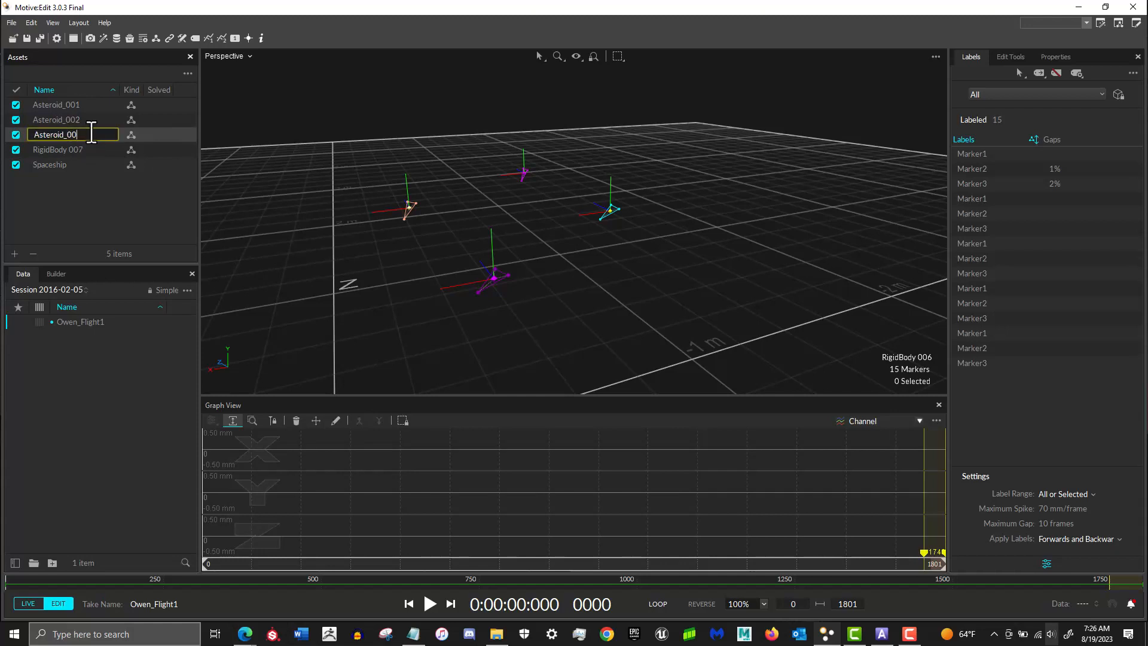
{"action": "type", "text": "3"}
{"action": "key", "text": "Return"}
- Rename the RigidBody 007 asset as Asteroid_004, reusing the copied name
{"action": "left_click", "coordinate": [101, 149]}
{"action": "left_click", "coordinate": [85, 148]}
{"action": "key", "text": "ctrl+a"}
{"action": "key", "text": "ctrl+v"}
{"action": "type", "text": "4"}
{"action": "key", "text": "Return"}
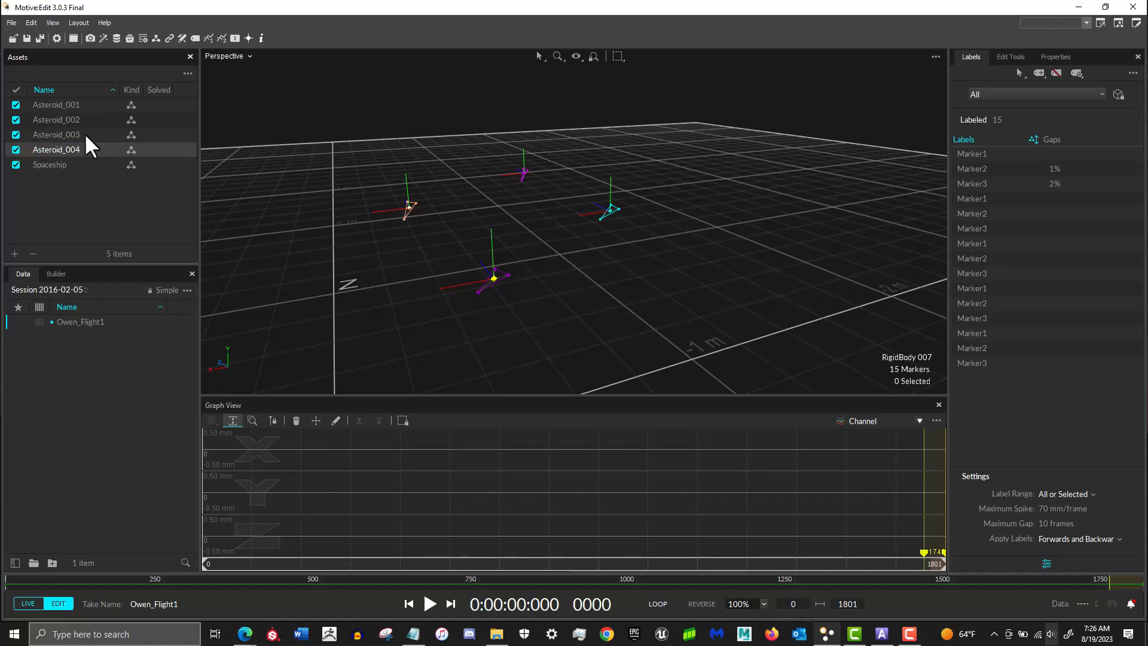
- Examine where the Asteroid_001 and Spaceship rigid bodies and their markers sit in the capture volume
{"action": "scroll", "coordinate": [516, 184], "scroll_direction": "down", "scroll_amount": 3}
{"action": "right_click_drag", "start_coordinate": [536, 187], "coordinate": [485, 199]}
{"action": "middle_click_drag", "start_coordinate": [486, 198], "coordinate": [570, 254]}
{"action": "right_click_drag", "start_coordinate": [572, 258], "coordinate": [585, 231]}
{"action": "right_click_drag", "start_coordinate": [530, 186], "coordinate": [658, 195]}
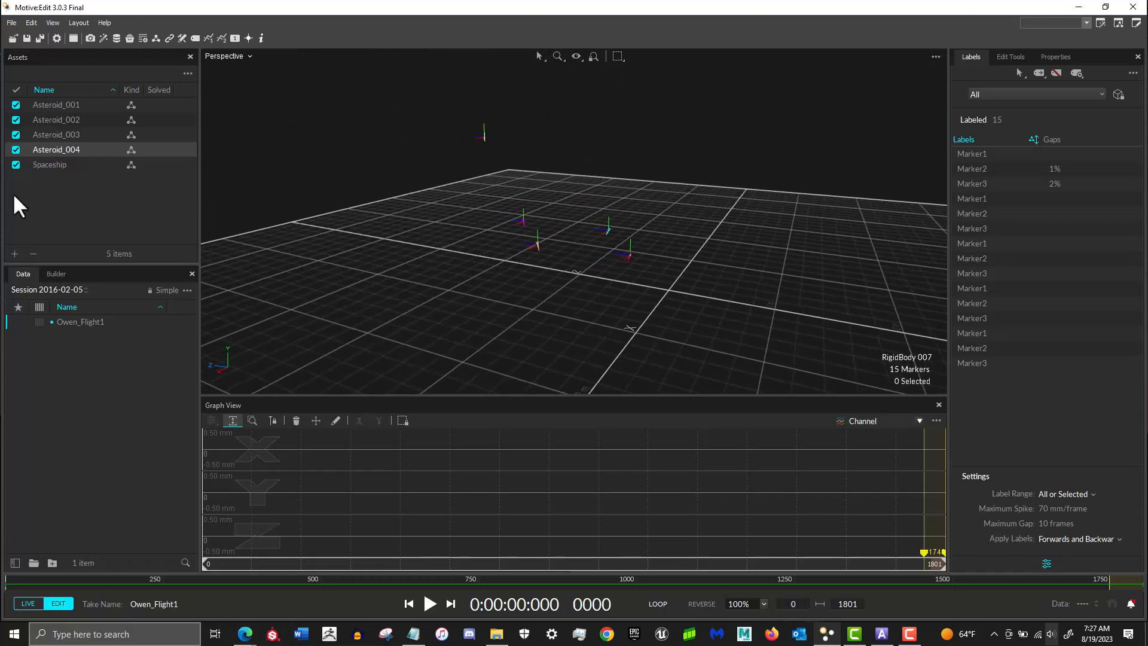
{"action": "left_click", "coordinate": [66, 112]}
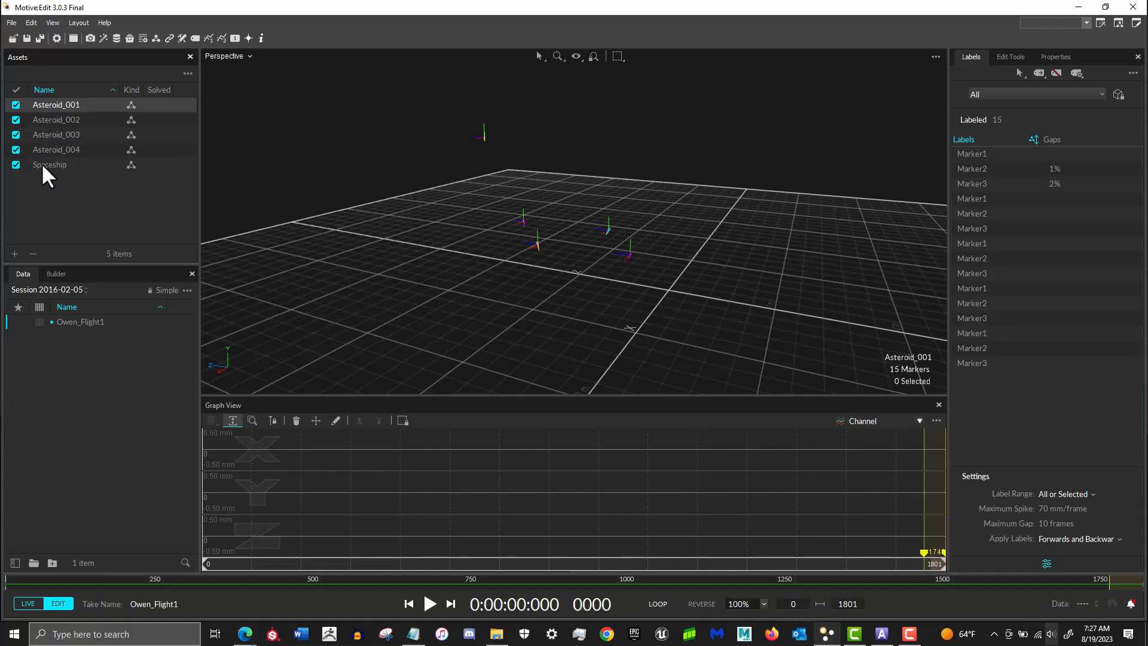
{"action": "left_click", "coordinate": [42, 164]}
{"action": "left_click", "coordinate": [69, 107]}
{"action": "right_click_drag", "start_coordinate": [671, 235], "coordinate": [430, 208]}
{"action": "left_click_drag", "start_coordinate": [687, 135], "coordinate": [554, 200]}
{"action": "right_click_drag", "start_coordinate": [554, 200], "coordinate": [646, 160]}
{"action": "left_click", "coordinate": [56, 162]}
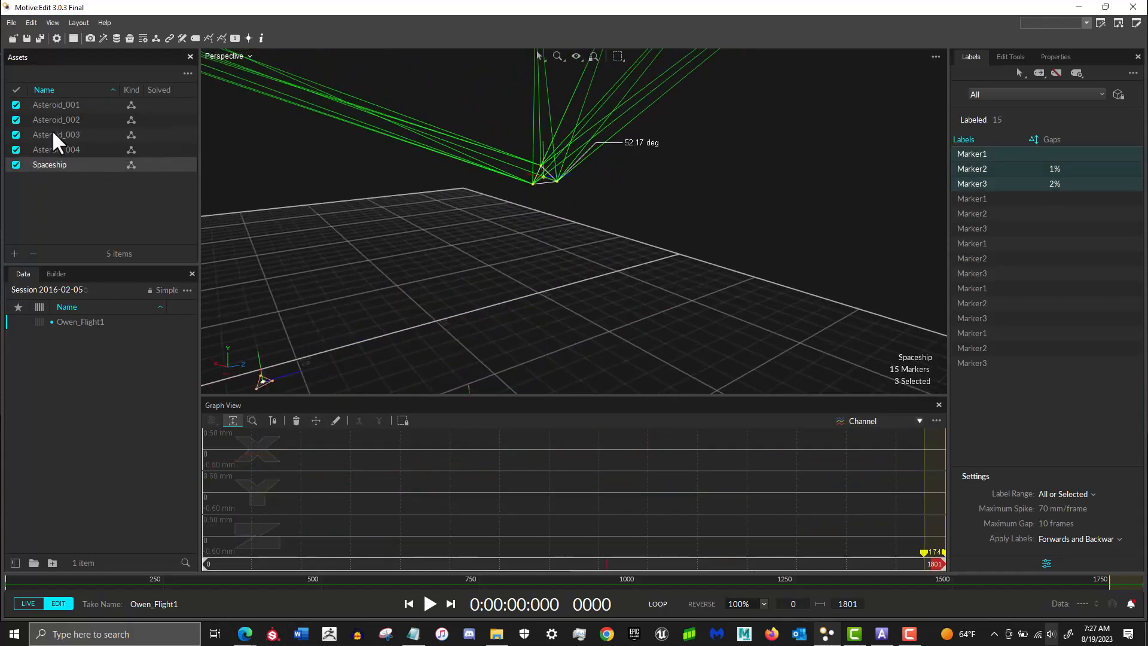
{"action": "left_click", "coordinate": [53, 198]}
- Show the properties of the Spaceship rigid body
{"action": "left_click", "coordinate": [49, 161]}
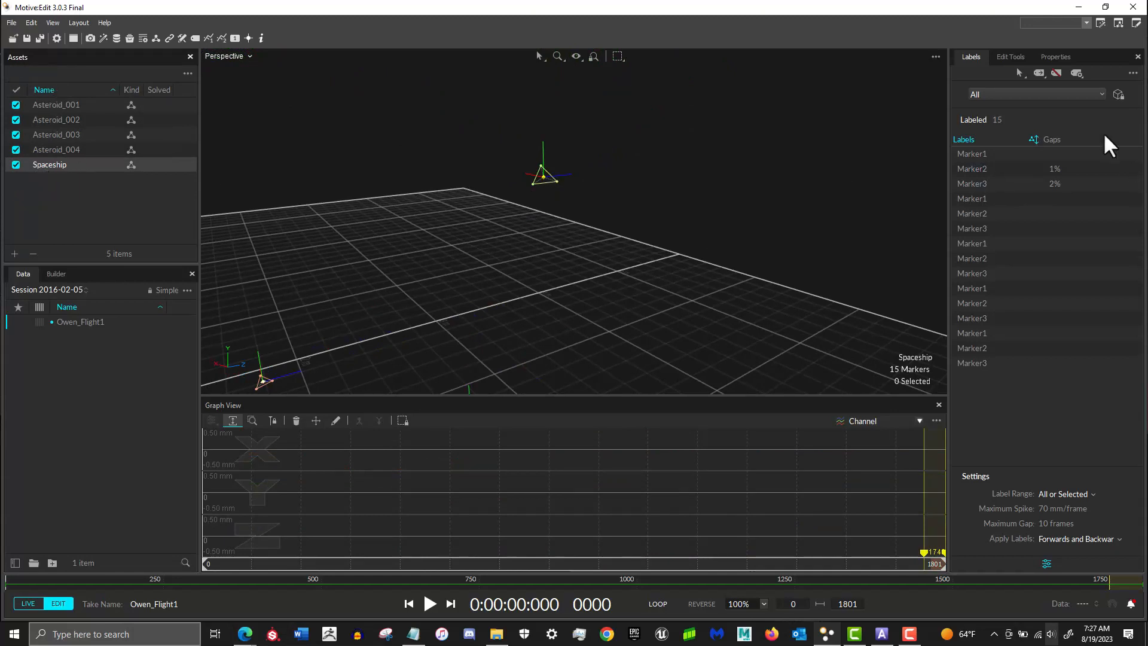
{"action": "left_click", "coordinate": [1051, 55]}
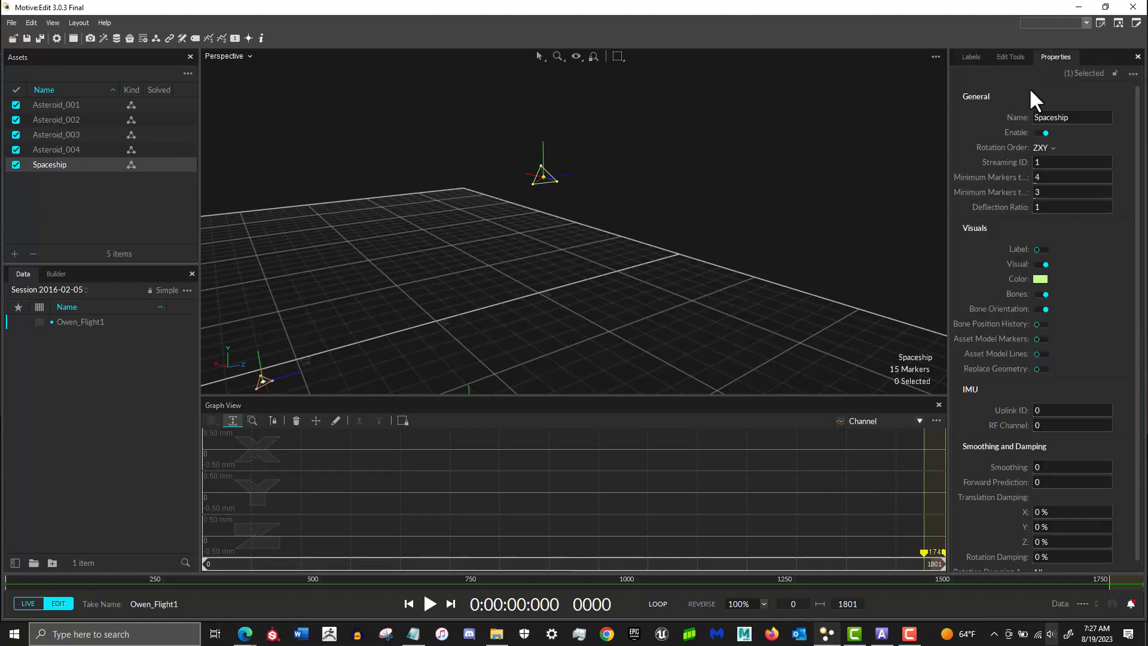
{"action": "left_click", "coordinate": [53, 22]}
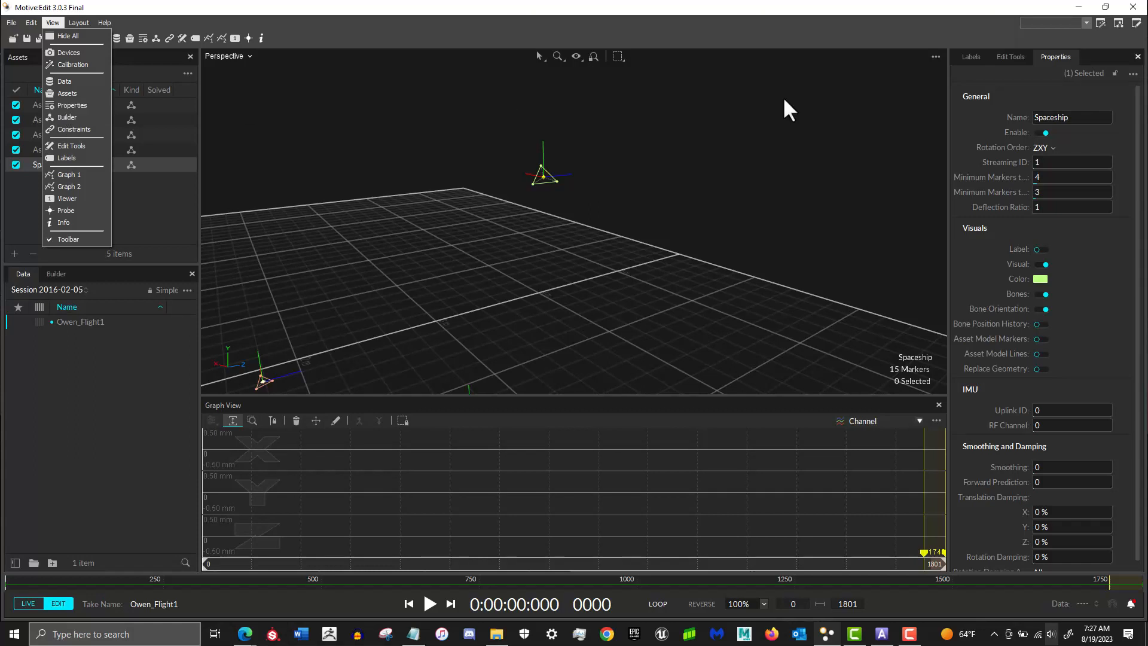
{"action": "left_click", "coordinate": [1058, 56]}
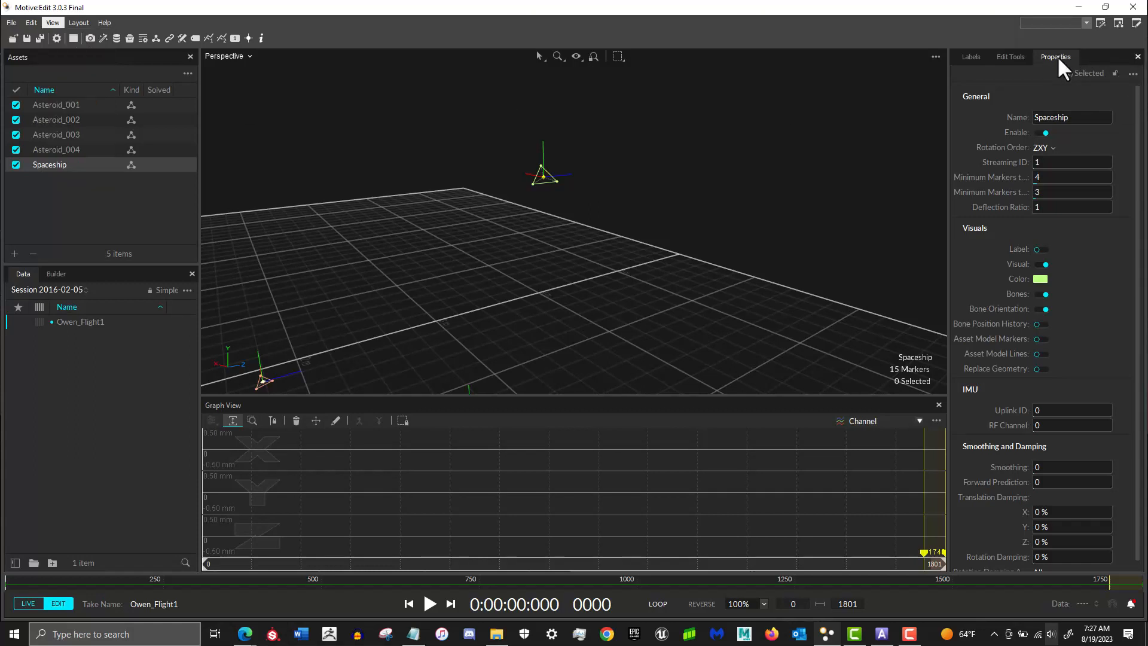
- Undock and close the Properties pane, reopen it, and dock it beside Edit Tools
{"action": "left_click_drag", "start_coordinate": [1058, 55], "coordinate": [969, 135]}
{"action": "left_click", "coordinate": [1053, 146]}
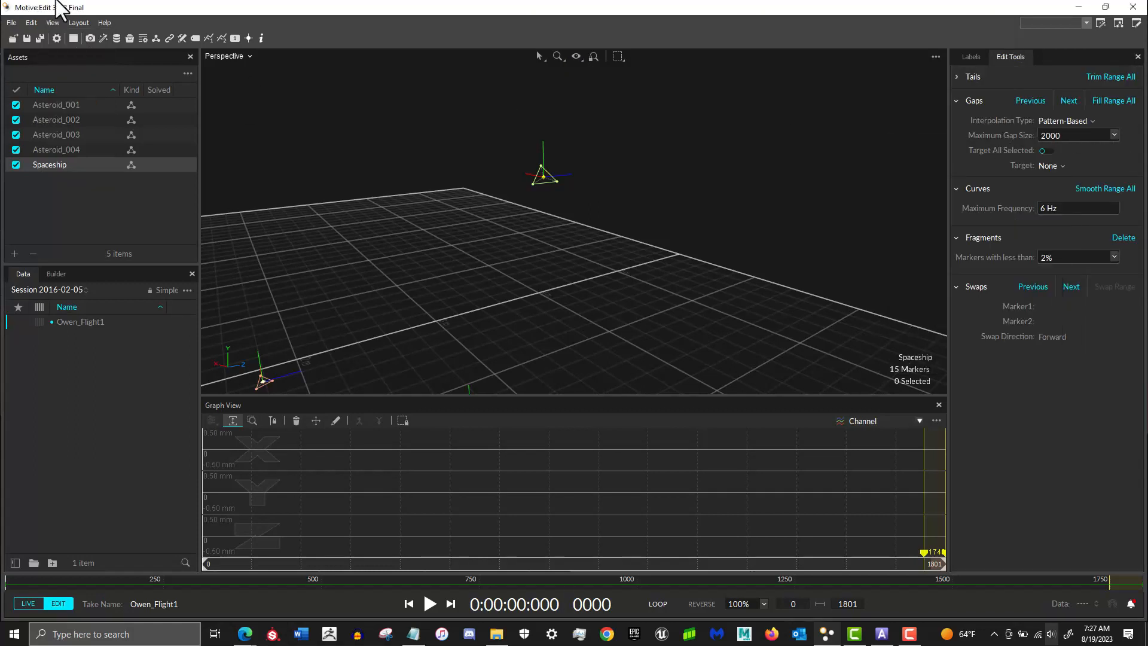
{"action": "left_click", "coordinate": [43, 23]}
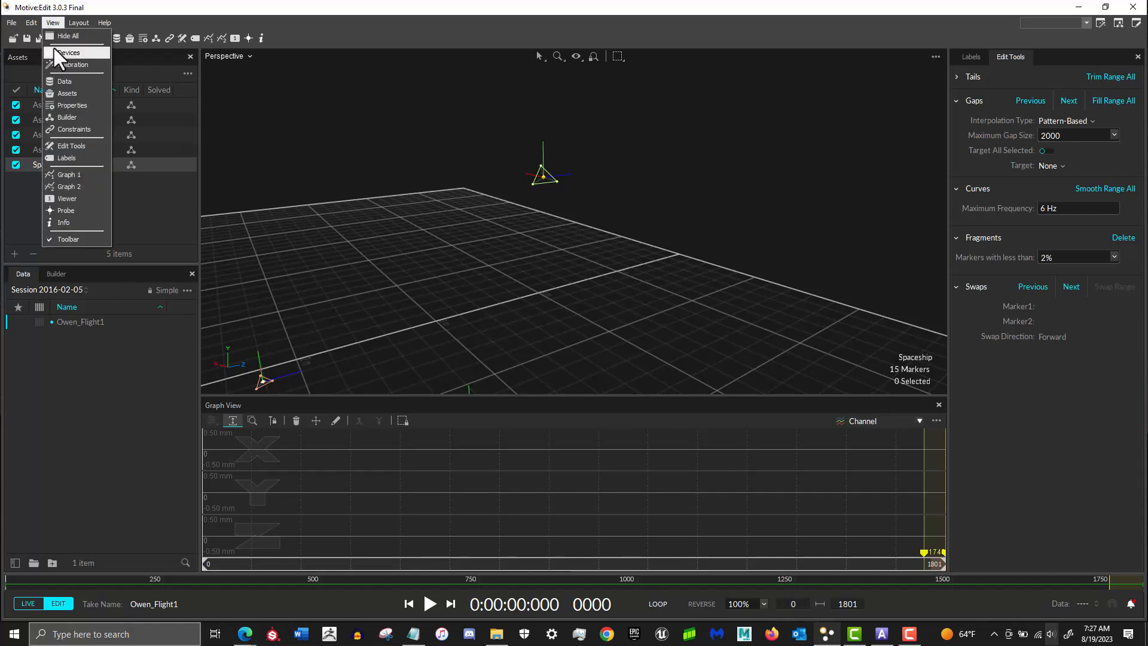
{"action": "left_click", "coordinate": [70, 103]}
{"action": "left_click_drag", "start_coordinate": [891, 147], "coordinate": [1046, 310]}
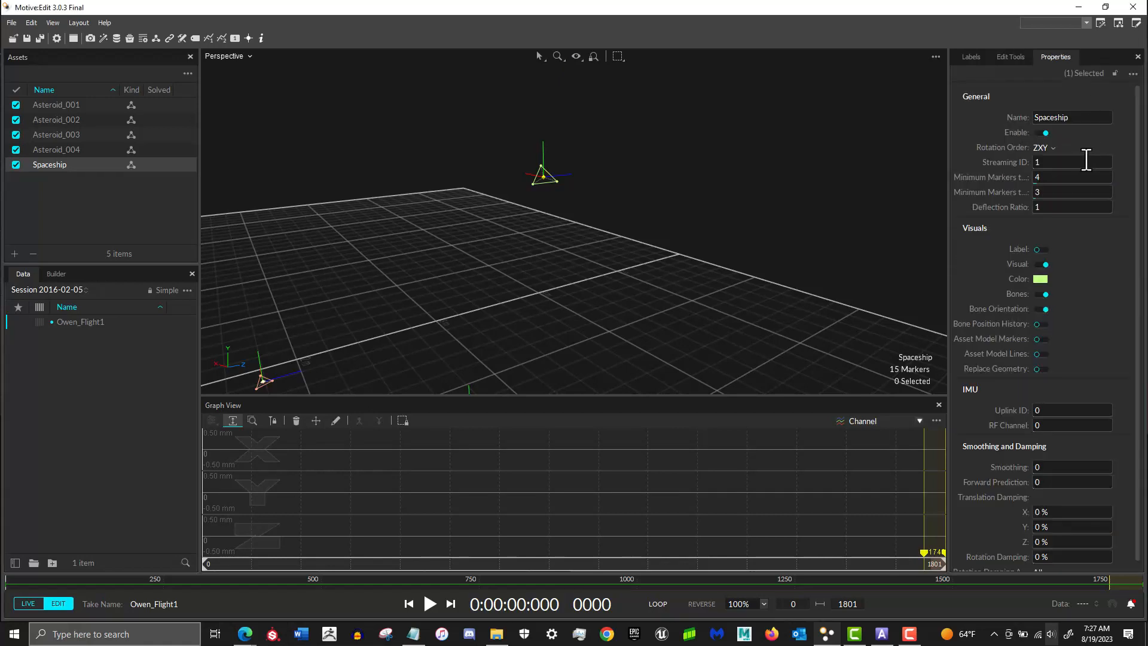
- Turn on the Label visual for the Spaceship rigid body and deselect it
{"action": "left_click", "coordinate": [1042, 249]}
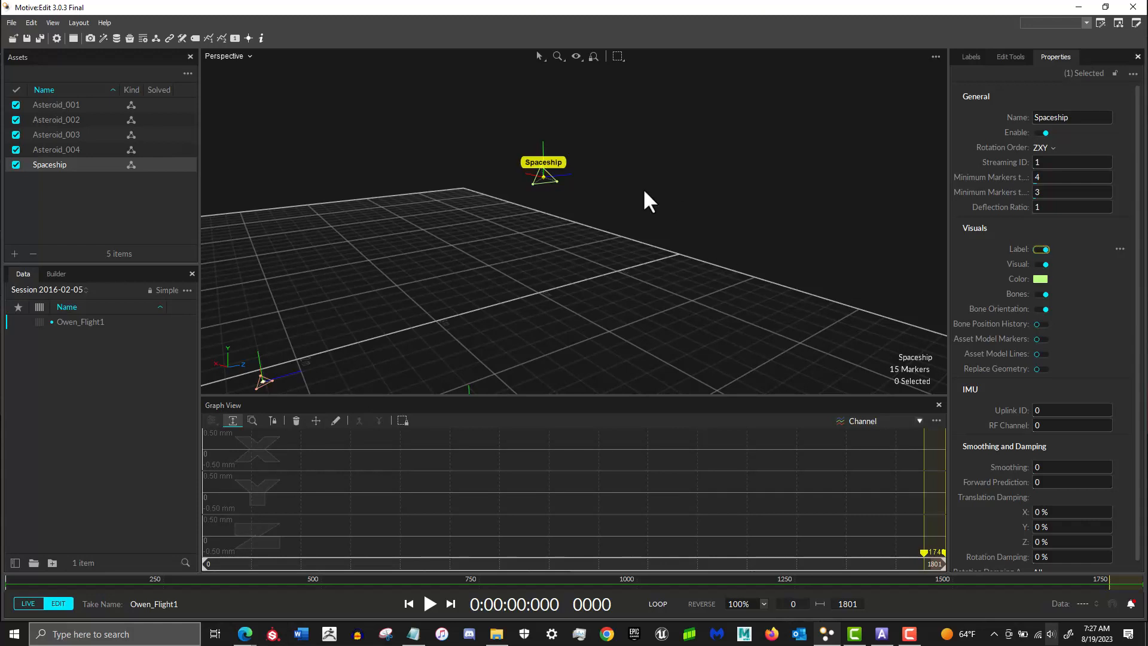
{"action": "scroll", "coordinate": [630, 180], "scroll_direction": "down", "scroll_amount": 4}
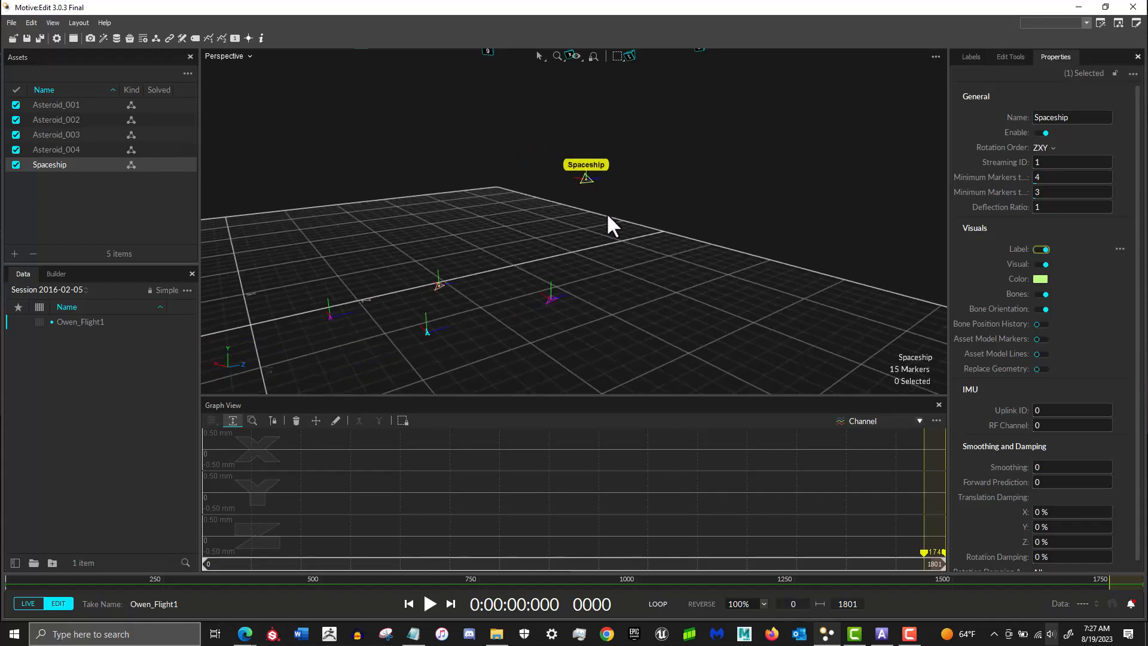
{"action": "left_click", "coordinate": [622, 261]}
{"action": "right_click_drag", "start_coordinate": [615, 258], "coordinate": [695, 297]}
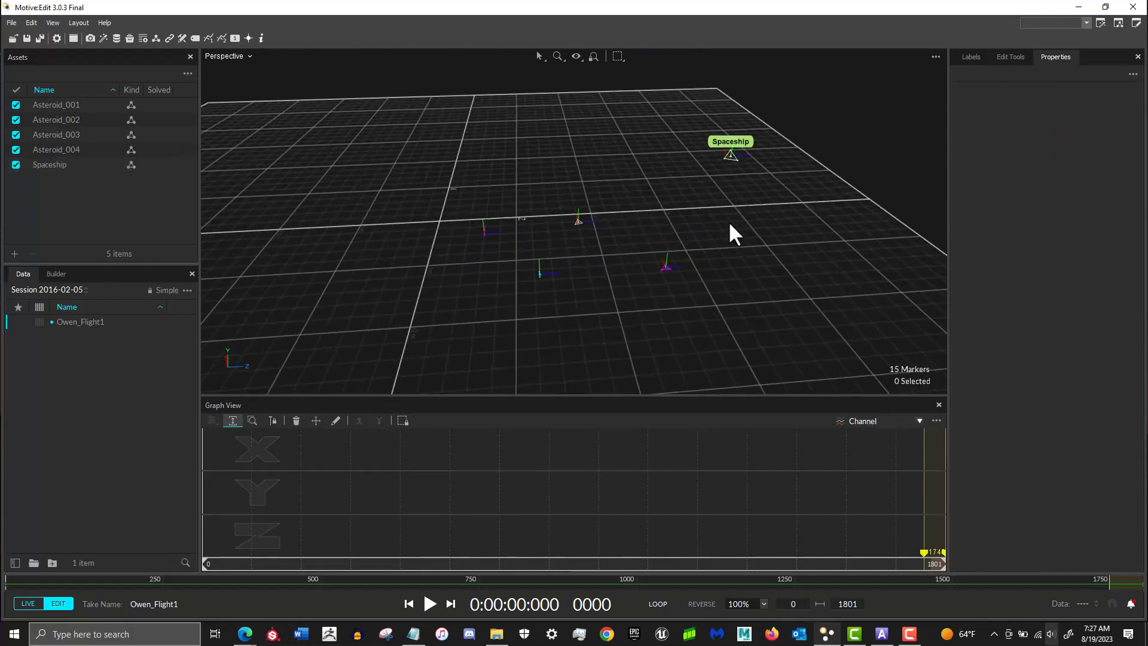
{"action": "right_click_drag", "start_coordinate": [730, 228], "coordinate": [693, 314]}
{"action": "left_click_drag", "start_coordinate": [693, 314], "coordinate": [622, 232]}
{"action": "left_click_drag", "start_coordinate": [703, 331], "coordinate": [337, 200]}
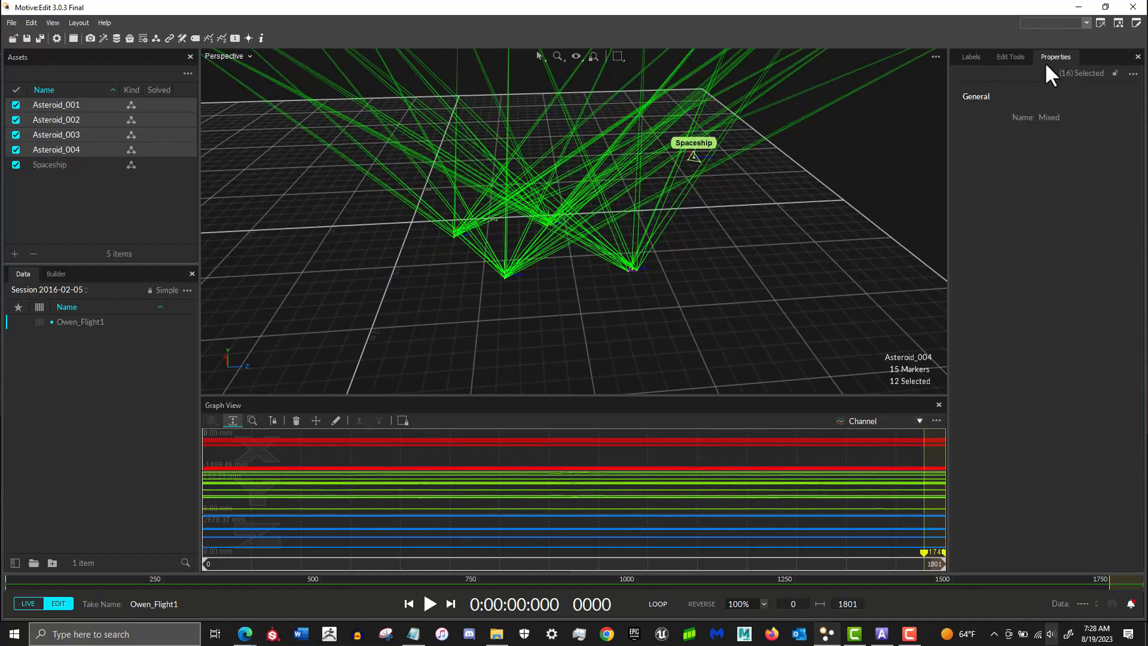
{"action": "double_click", "coordinate": [66, 105]}
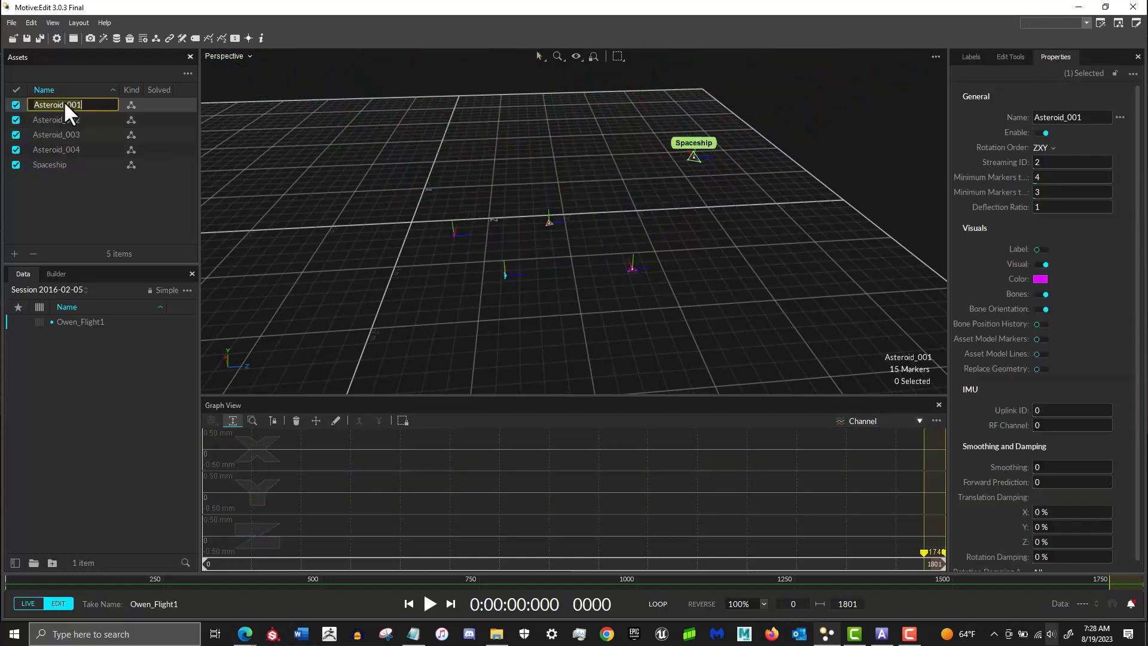
{"action": "left_click", "coordinate": [51, 203]}
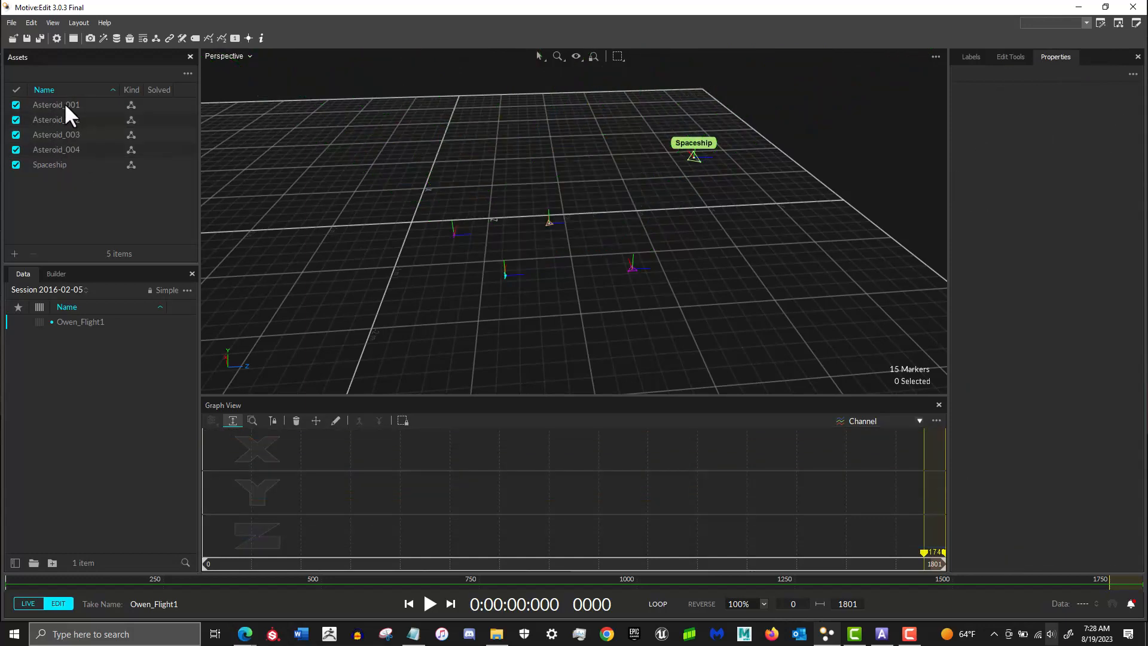
- Turn on the Label visual for Asteroid_001 through Asteroid_004 together, and clear the selection
{"action": "left_click", "coordinate": [63, 102]}
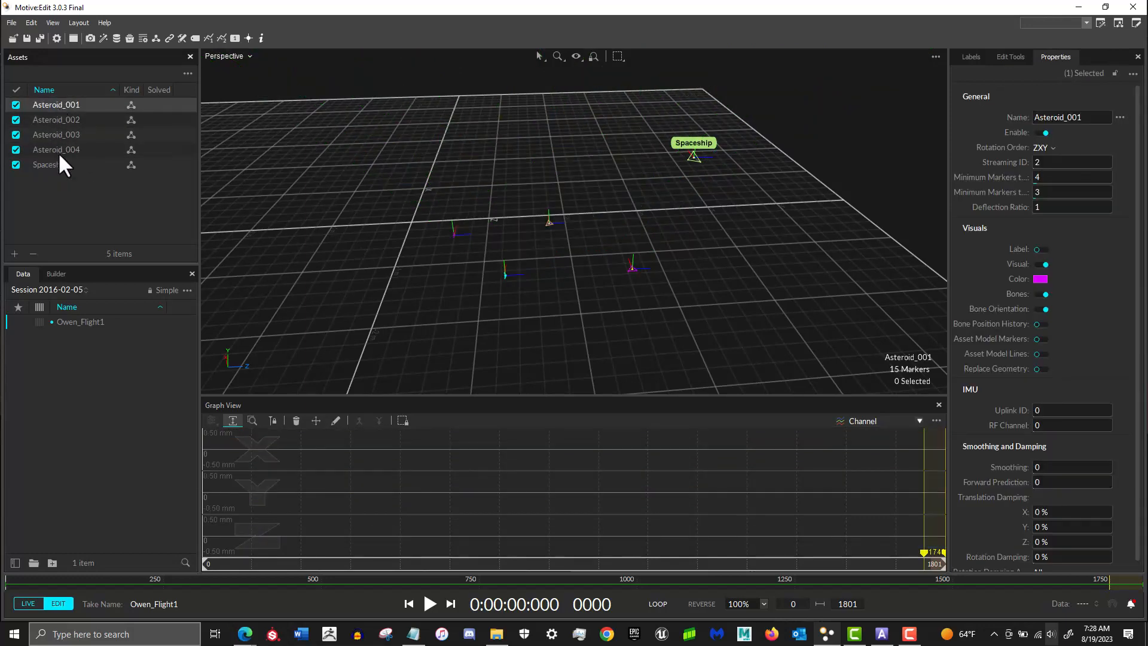
{"action": "left_click", "coordinate": [55, 151], "text": "shift"}
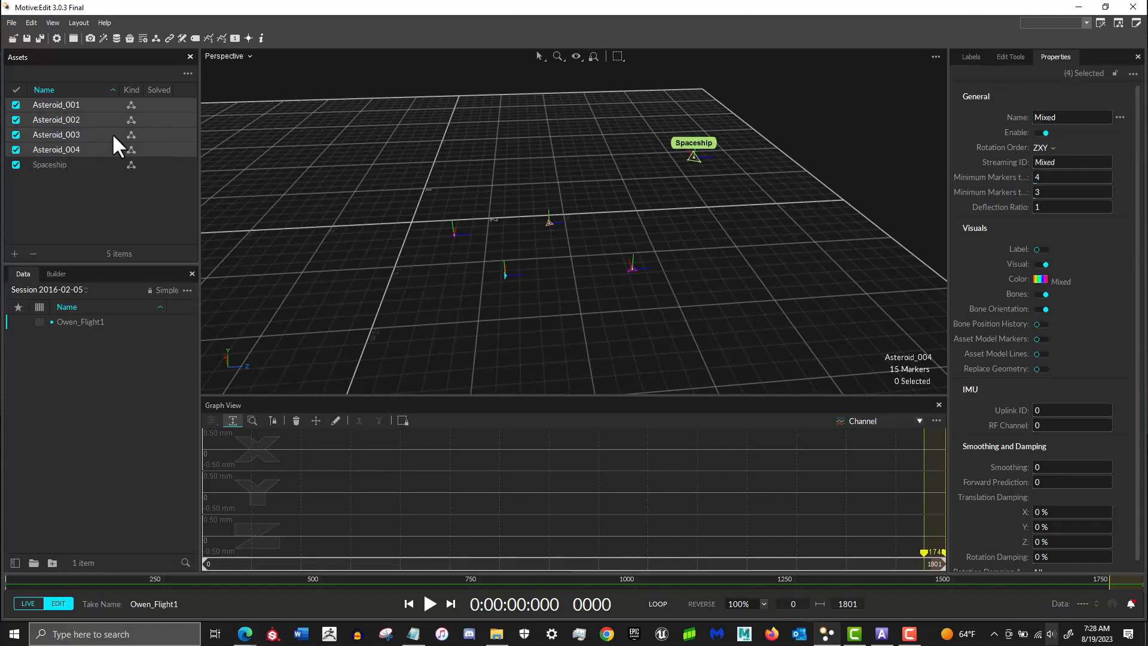
{"action": "left_click", "coordinate": [1038, 248]}
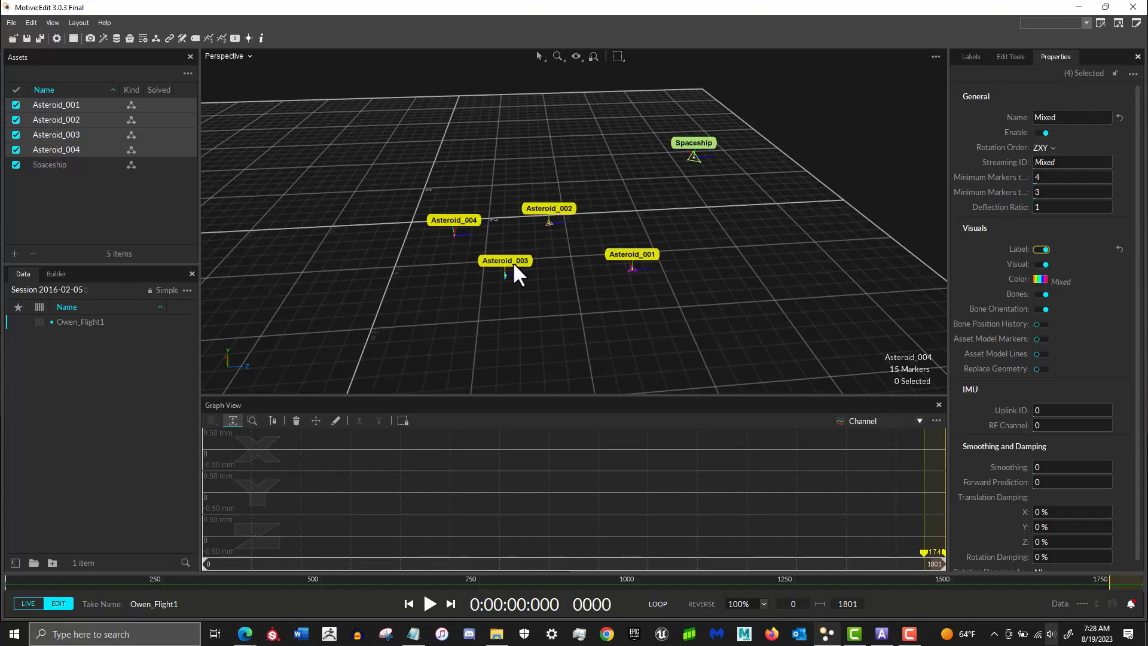
{"action": "left_click", "coordinate": [742, 211]}
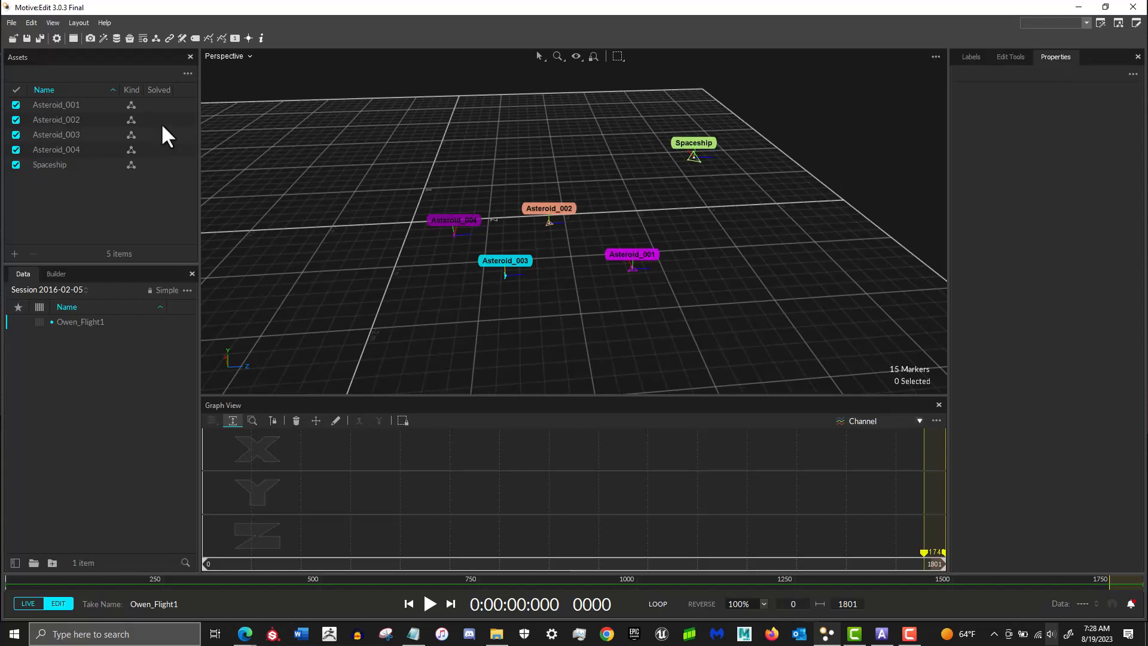
- Review the shared visual properties of all five rigid bodies and their labels in the scene
{"action": "left_click", "coordinate": [78, 103]}
{"action": "left_click", "coordinate": [72, 163], "text": "shift"}
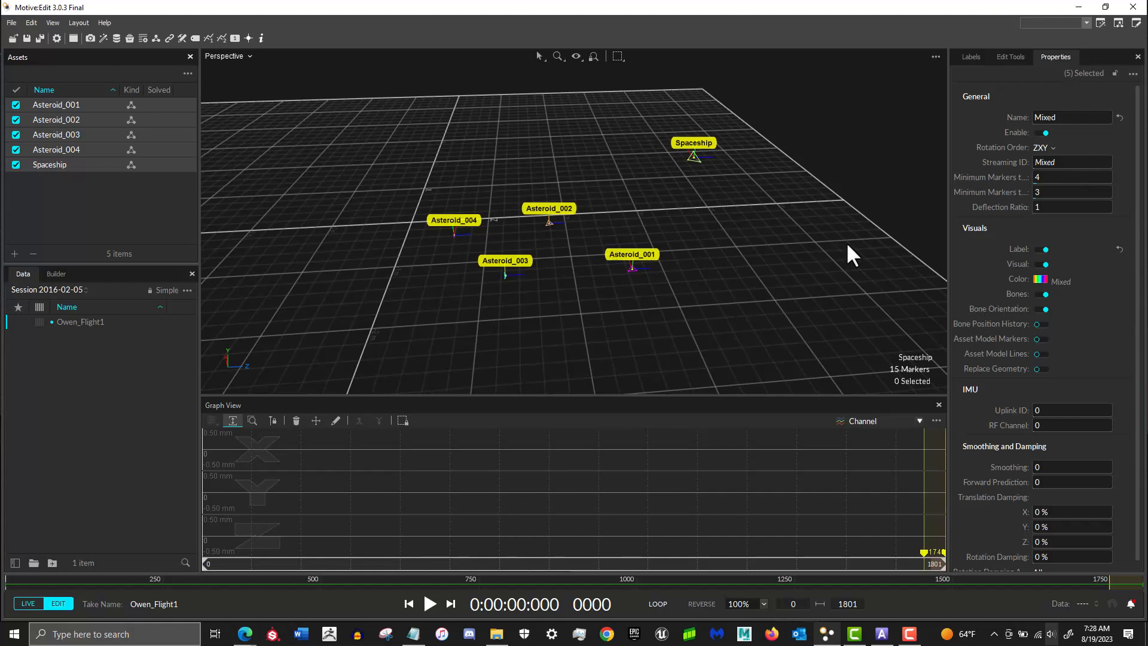
{"action": "left_click", "coordinate": [681, 248]}
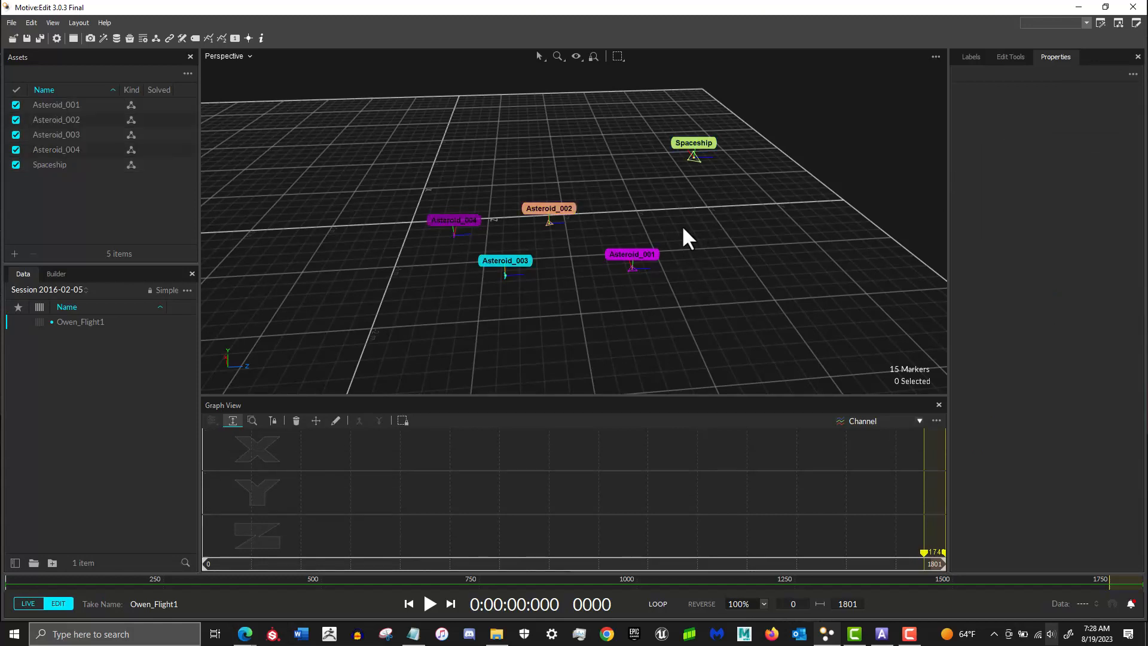
{"action": "right_click_drag", "start_coordinate": [701, 293], "coordinate": [767, 277]}
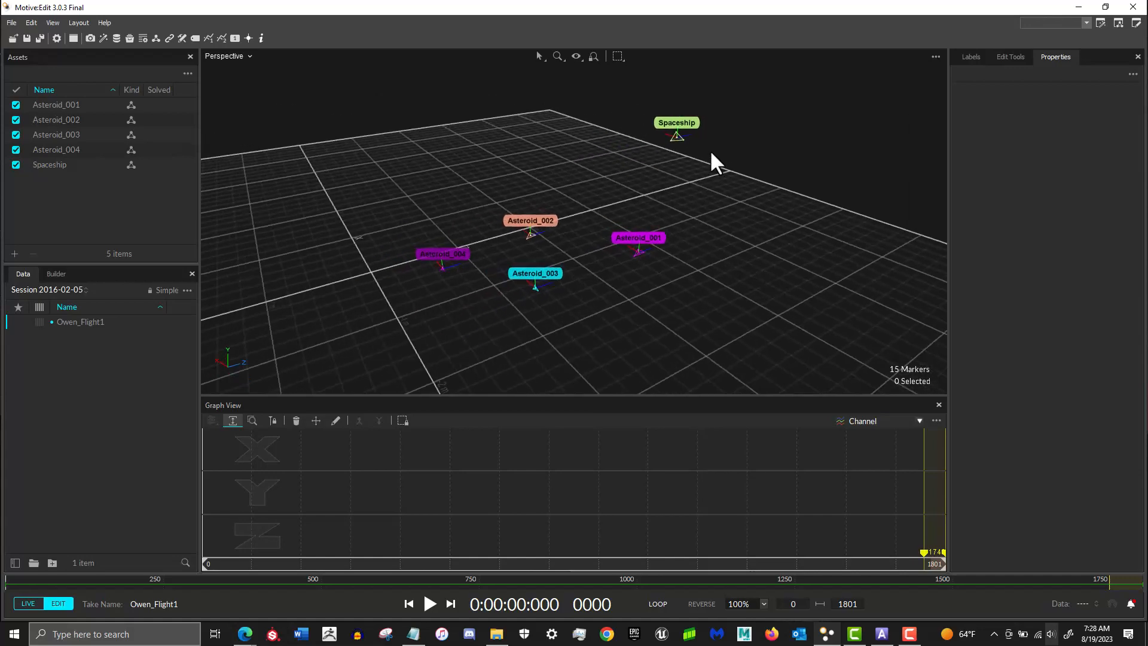
- Select the spaceship's markers in the scene and filter the marker label list to Spaceship
{"action": "left_click", "coordinate": [973, 58]}
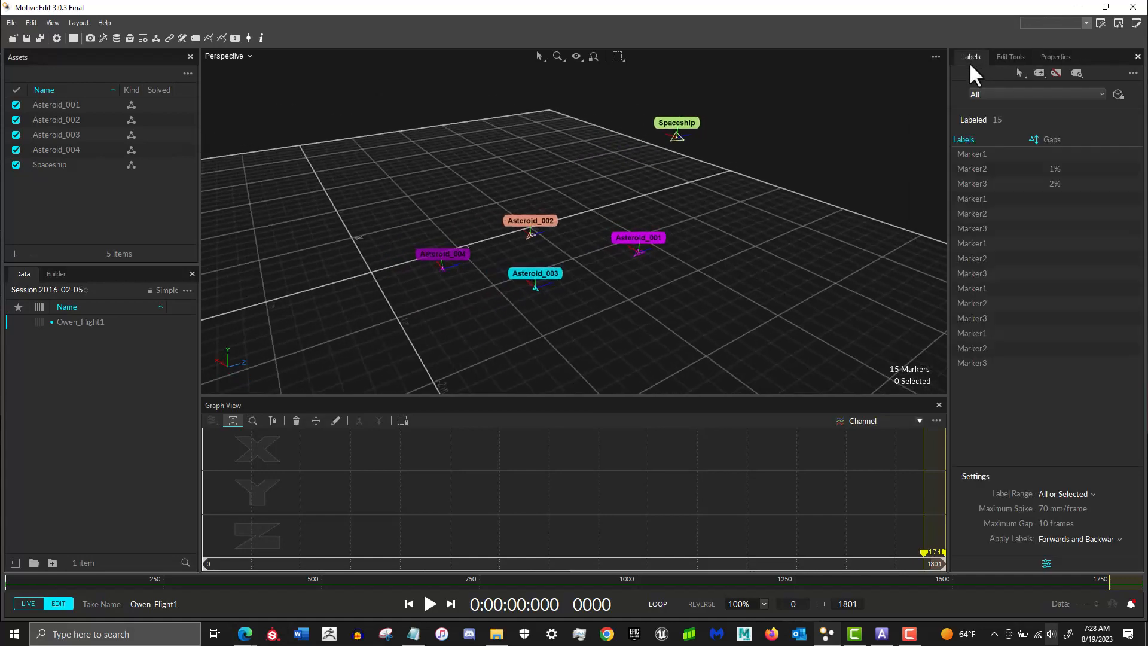
{"action": "left_click", "coordinate": [1007, 94]}
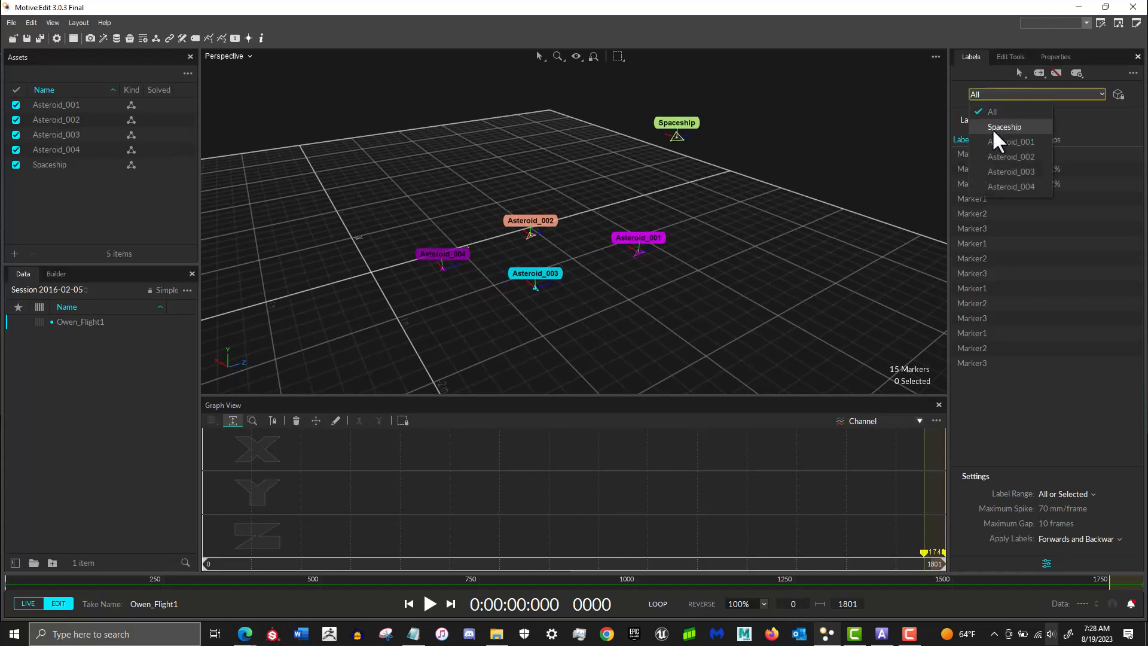
{"action": "left_click", "coordinate": [1094, 119]}
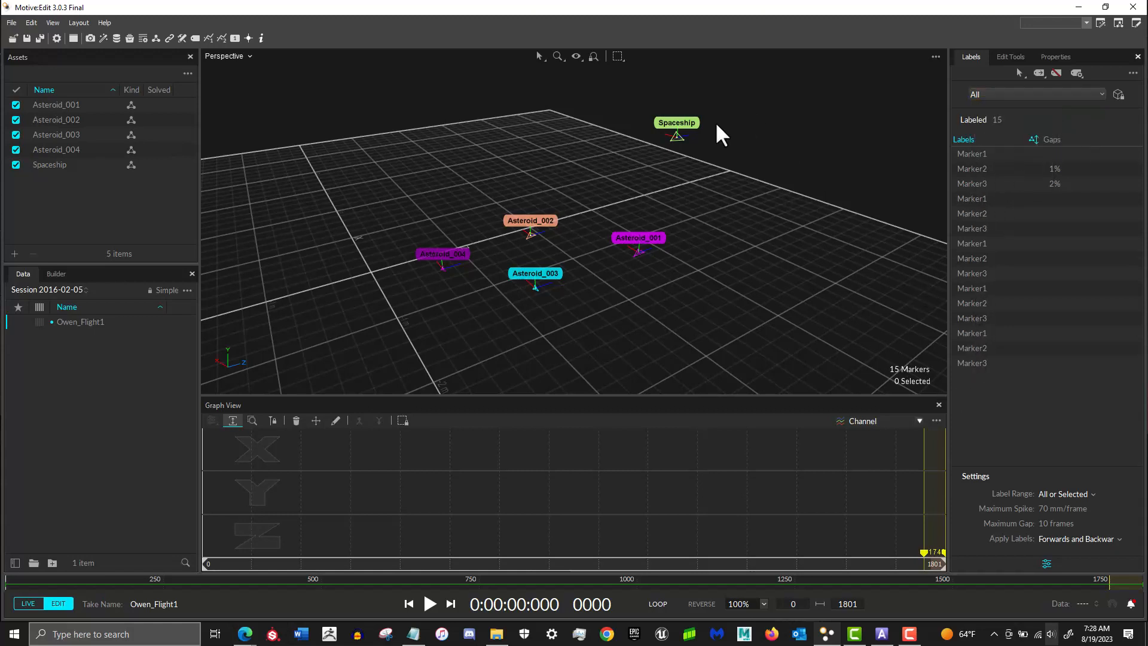
{"action": "left_click_drag", "start_coordinate": [694, 134], "coordinate": [641, 157]}
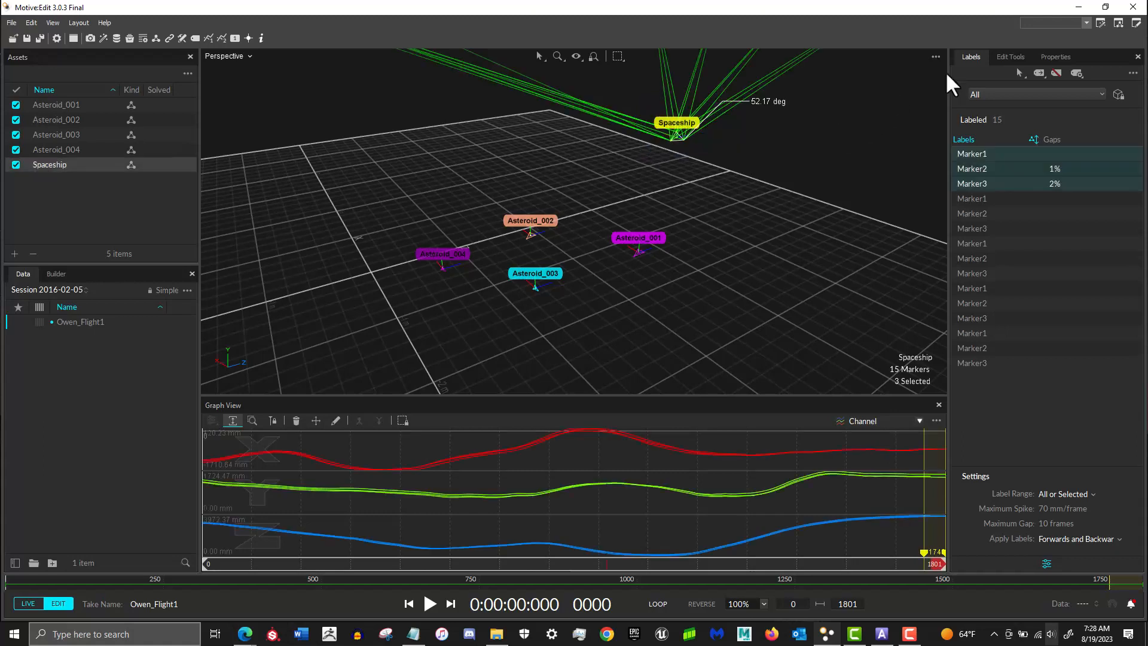
{"action": "left_click", "coordinate": [1075, 74]}
{"action": "left_click", "coordinate": [1068, 105]}
{"action": "left_click", "coordinate": [1043, 94]}
{"action": "left_click", "coordinate": [1024, 127]}
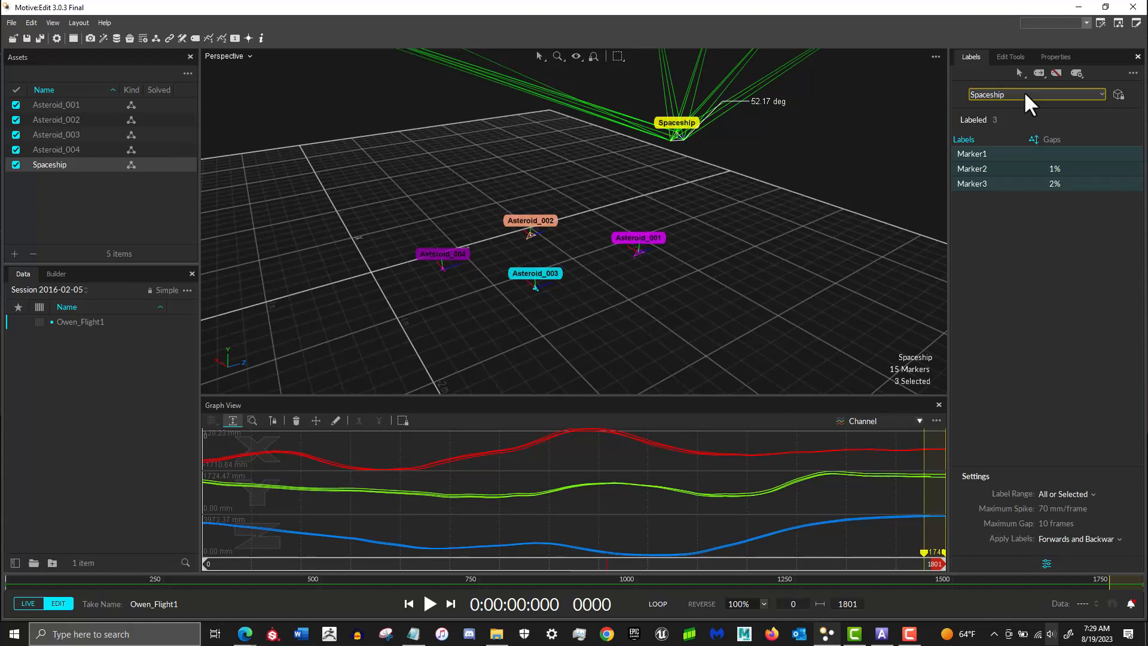
- Check the marker labels and gaps of Asteroid_001 through Asteroid_004 one by one, and return the label filter to Spaceship
{"action": "left_click", "coordinate": [1024, 91]}
{"action": "left_click", "coordinate": [1008, 138]}
{"action": "left_click", "coordinate": [1022, 96]}
{"action": "left_click", "coordinate": [1017, 156]}
{"action": "left_click", "coordinate": [1029, 91]}
{"action": "left_click", "coordinate": [1011, 172]}
{"action": "left_click", "coordinate": [1025, 95]}
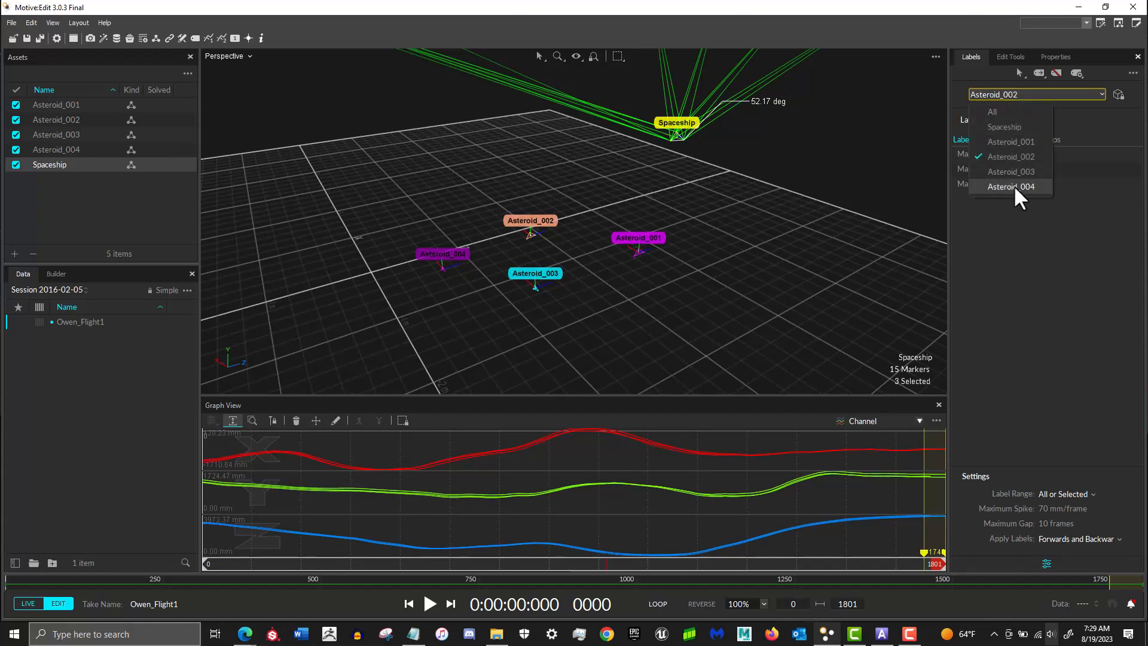
{"action": "left_click", "coordinate": [1016, 173]}
{"action": "left_click", "coordinate": [1017, 96]}
{"action": "left_click", "coordinate": [1012, 187]}
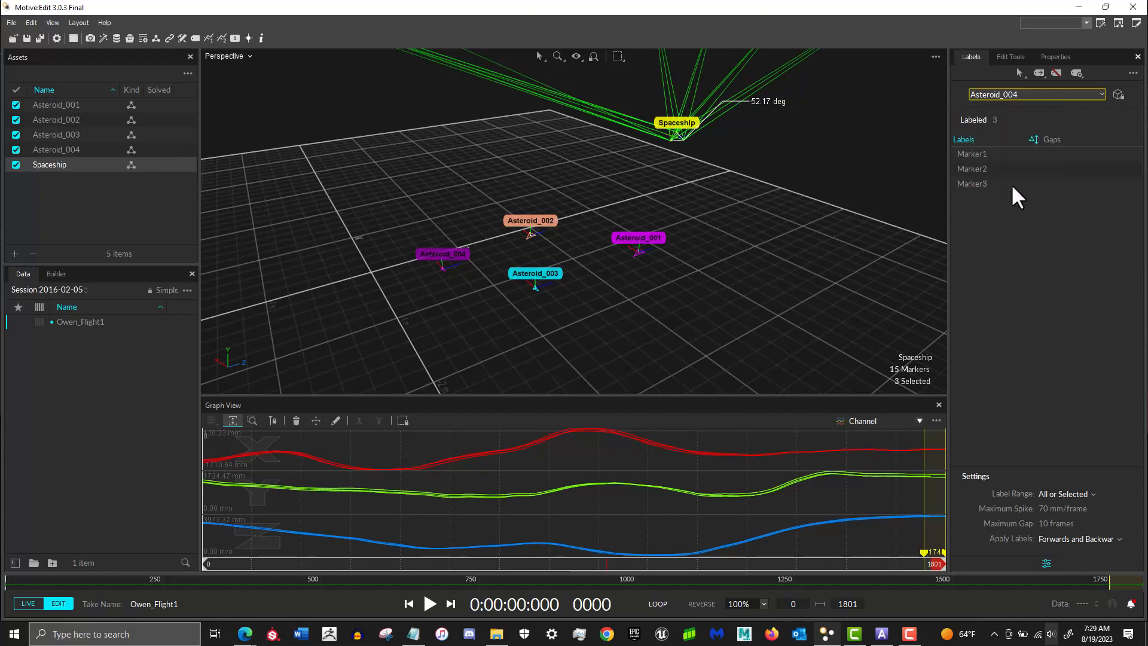
{"action": "left_click", "coordinate": [1017, 91]}
{"action": "left_click", "coordinate": [1005, 125]}
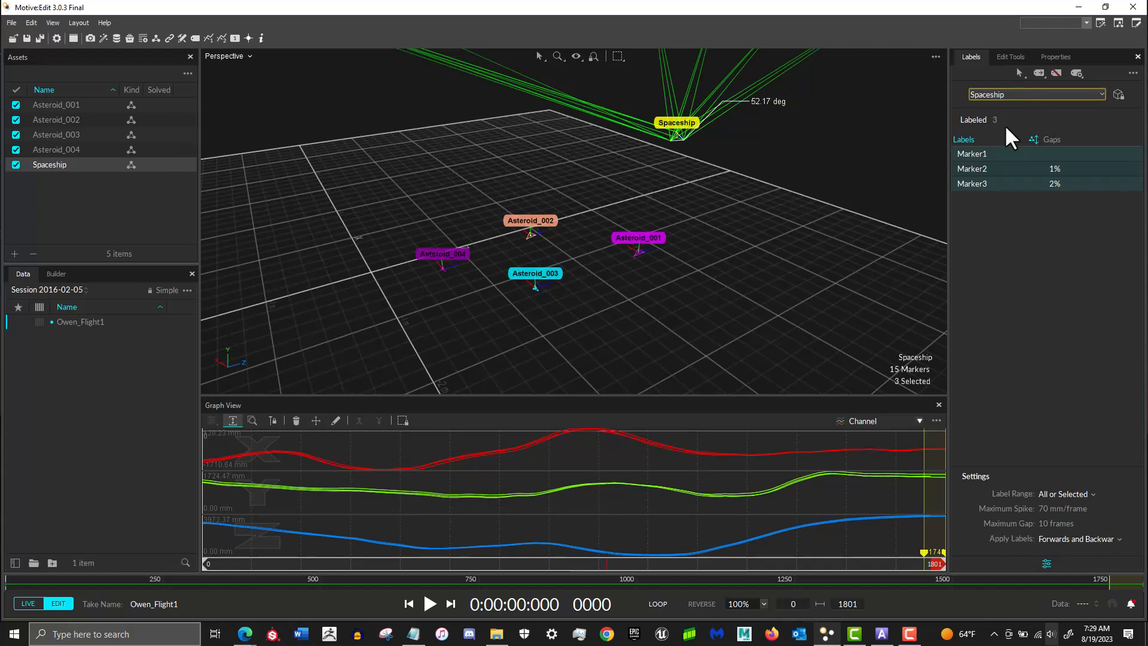
- Clear the marker selection and select the Spaceship rigid body in the asset list
{"action": "left_click", "coordinate": [788, 244]}
{"action": "left_click", "coordinate": [62, 107]}
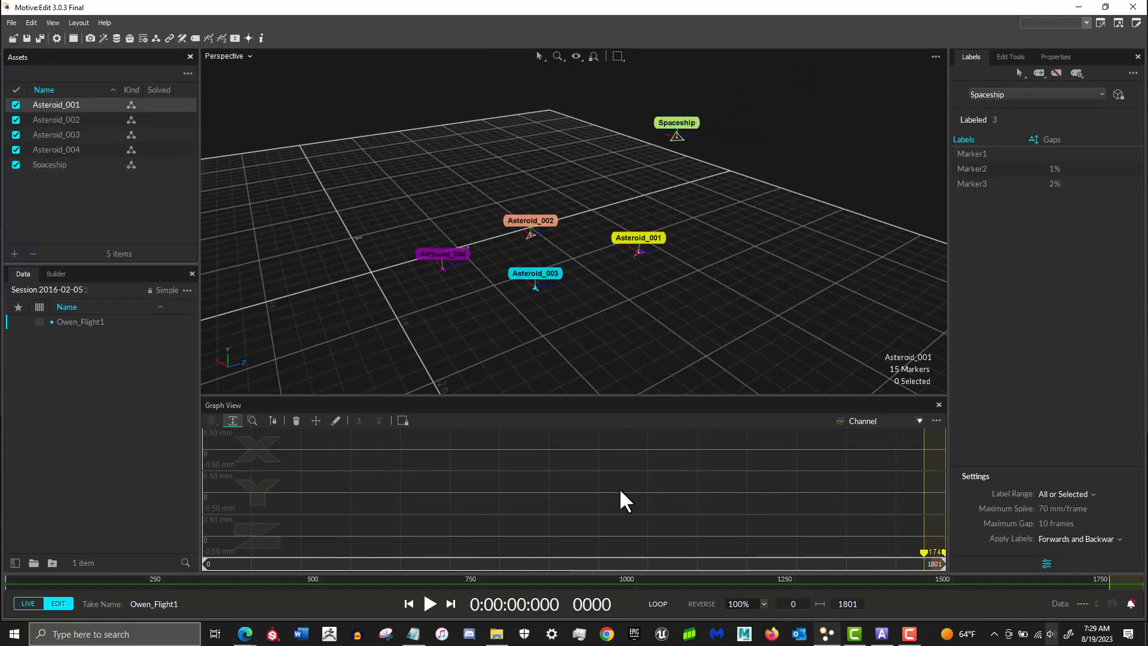
{"action": "right_click_drag", "start_coordinate": [693, 272], "coordinate": [704, 294]}
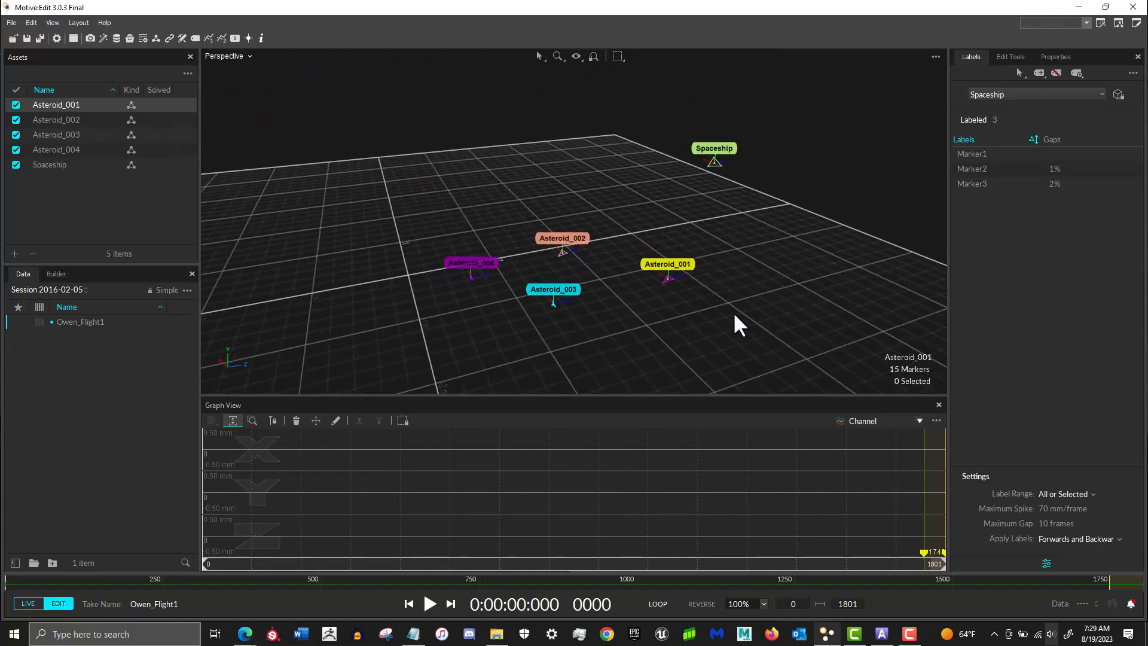
{"action": "right_click_drag", "start_coordinate": [755, 197], "coordinate": [710, 207]}
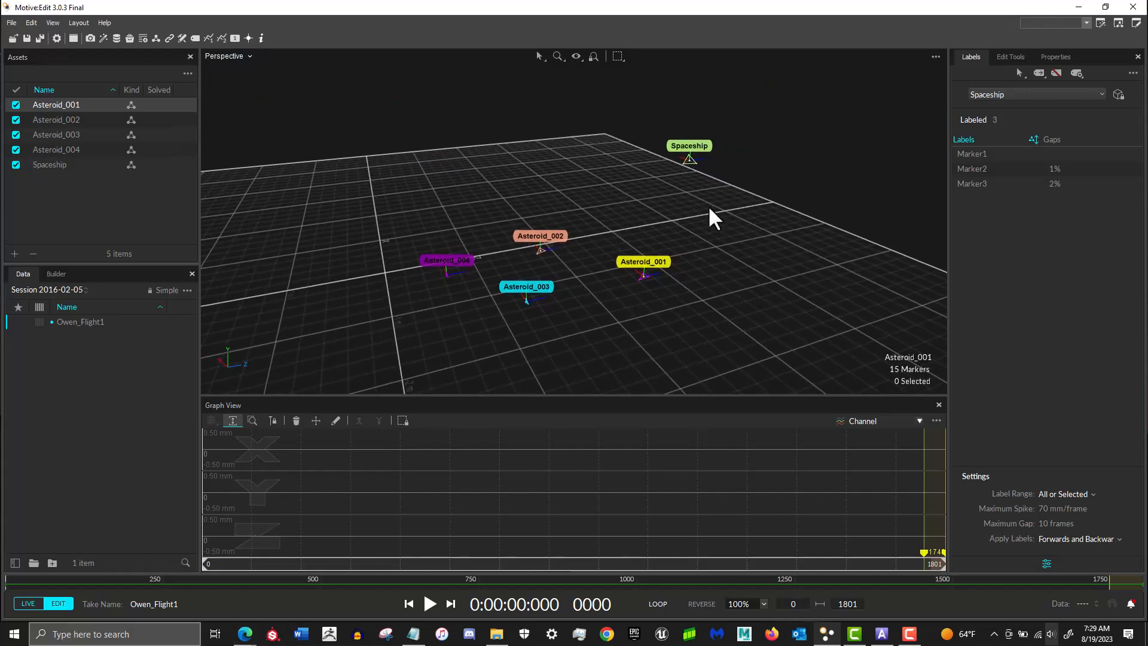
{"action": "left_click", "coordinate": [58, 162]}
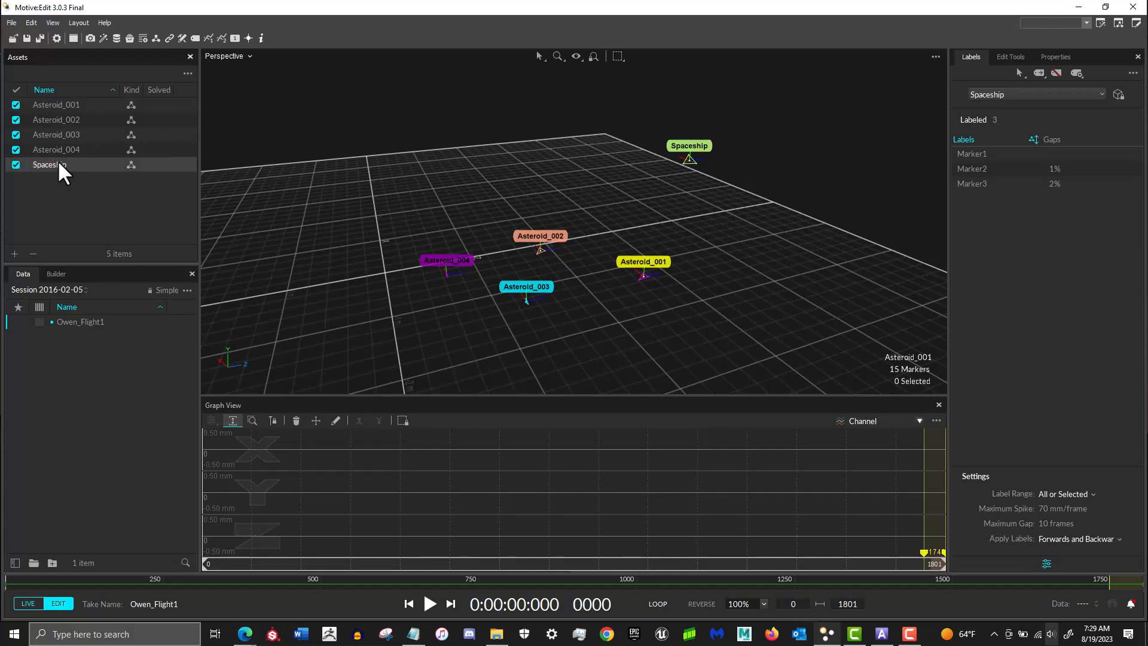
- Inspect the graph curves of the four asteroids' markers, and replace that selection with the Spaceship's three markers
{"action": "left_click_drag", "start_coordinate": [693, 238], "coordinate": [326, 316]}
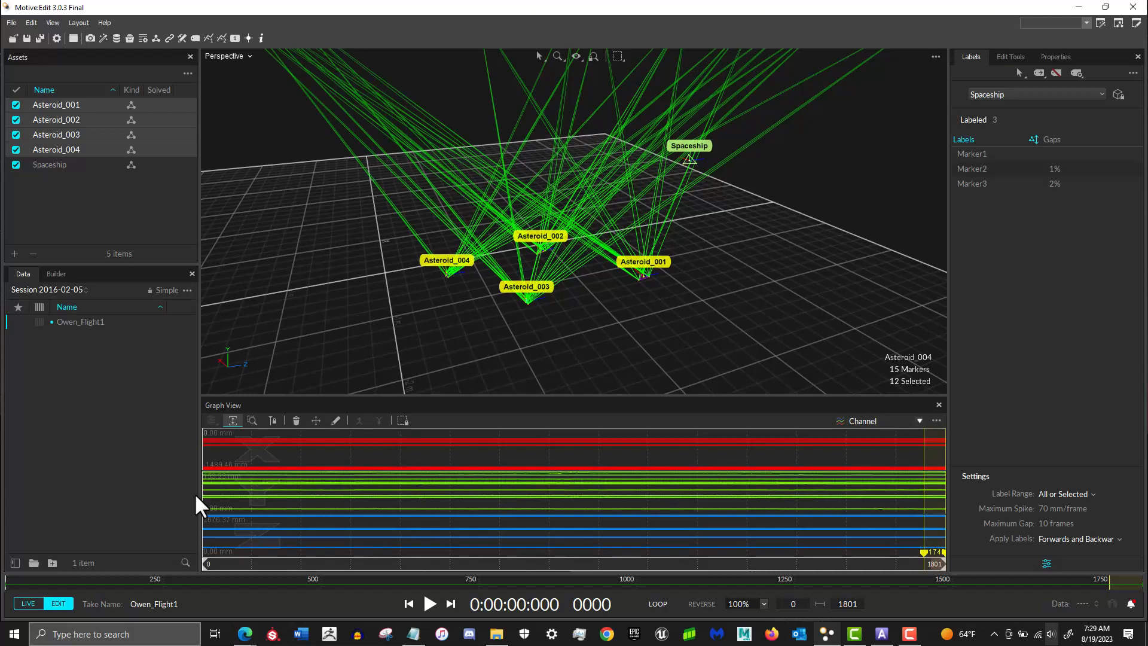
{"action": "left_click", "coordinate": [793, 231]}
{"action": "mouse_move", "coordinate": [745, 112]}
{"action": "left_mouse_down"}
{"action": "mouse_move", "coordinate": [645, 209]}
{"action": "mouse_move", "coordinate": [653, 187]}
{"action": "left_mouse_up"}
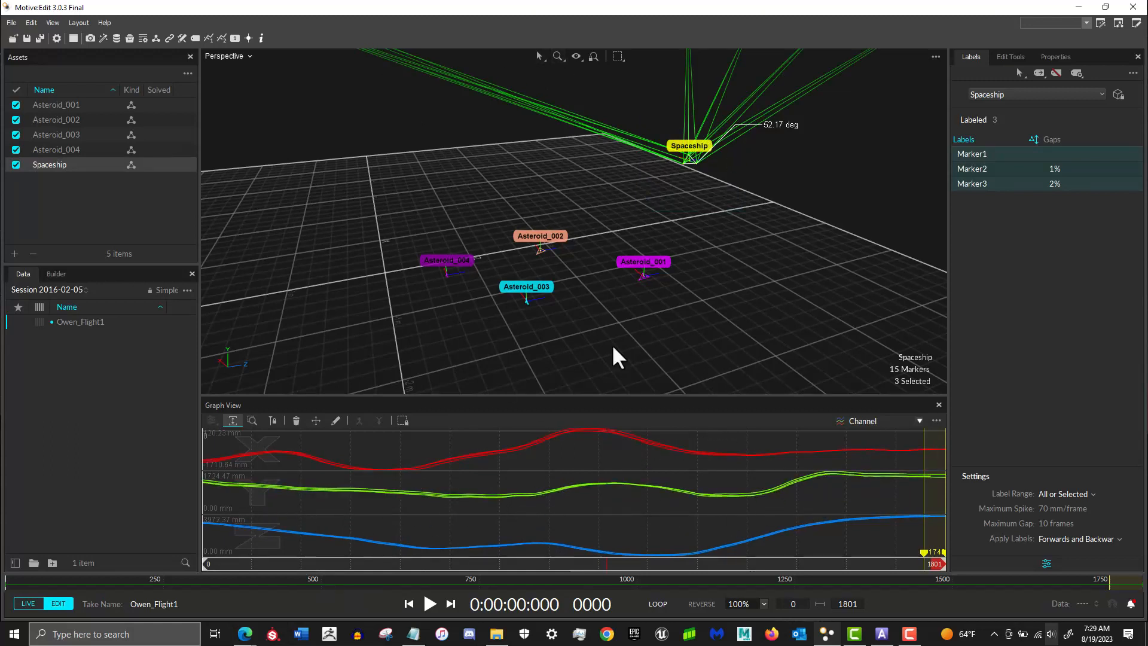
- Play back the take to review the spaceship's flight path from several views, stop it and return to frame 0
{"action": "left_click", "coordinate": [430, 604]}
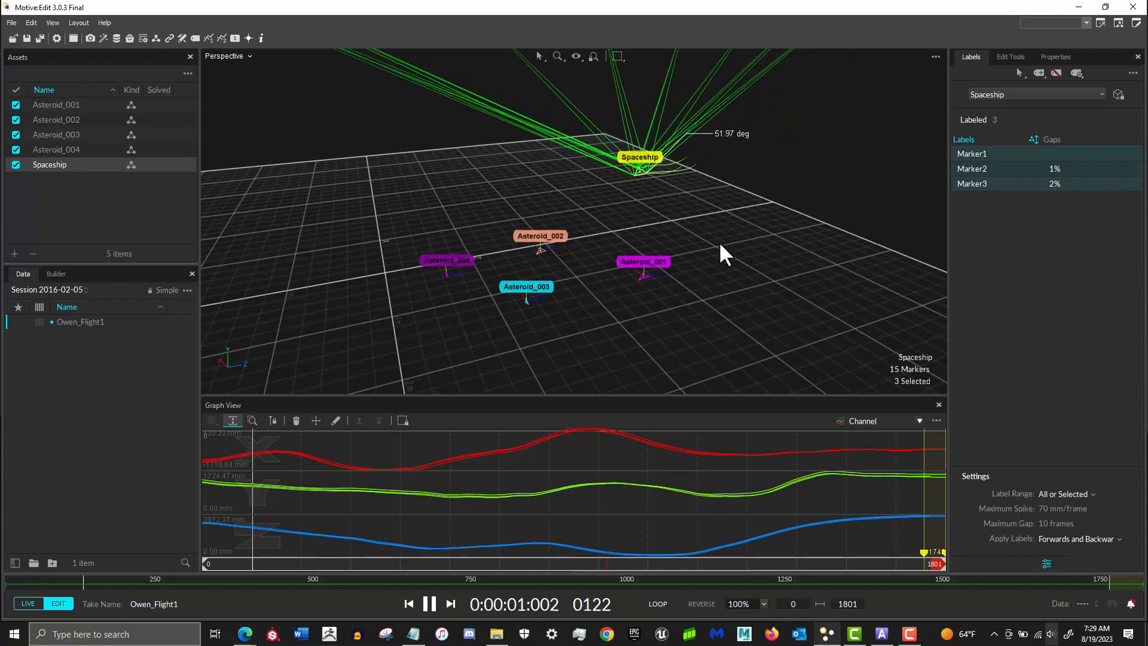
{"action": "scroll", "coordinate": [711, 245], "scroll_direction": "up", "scroll_amount": 2}
{"action": "scroll", "coordinate": [572, 185], "scroll_direction": "up", "scroll_amount": 4}
{"action": "scroll", "coordinate": [661, 178], "scroll_direction": "down", "scroll_amount": 3}
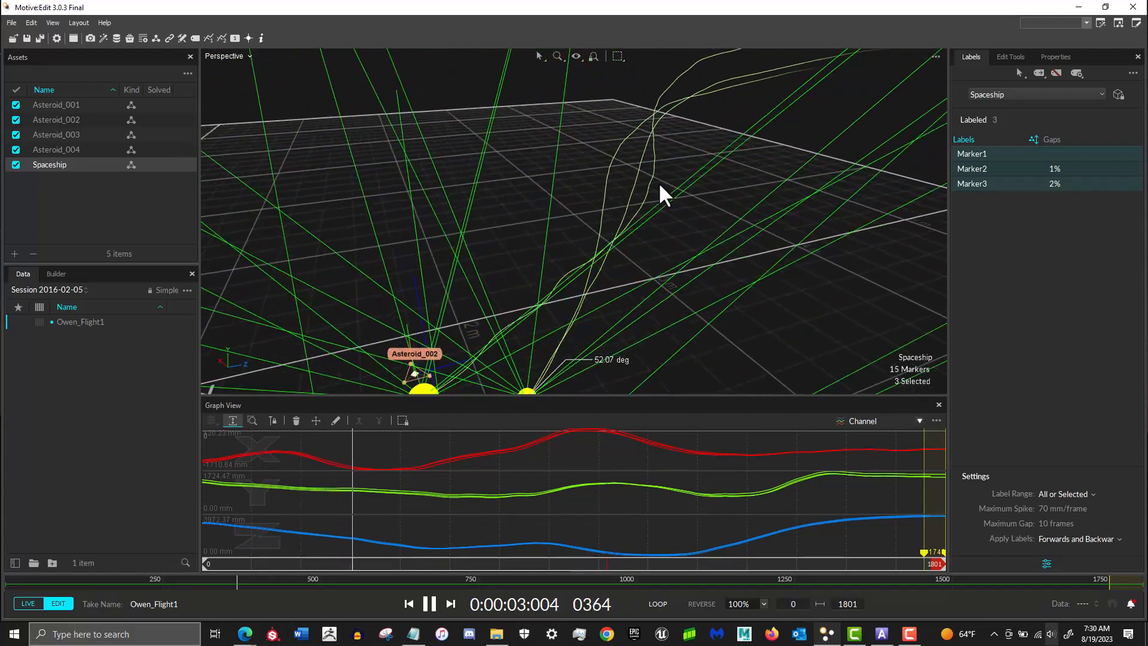
{"action": "scroll", "coordinate": [651, 205], "scroll_direction": "down", "scroll_amount": 4}
{"action": "right_click_drag", "start_coordinate": [619, 250], "coordinate": [541, 194]}
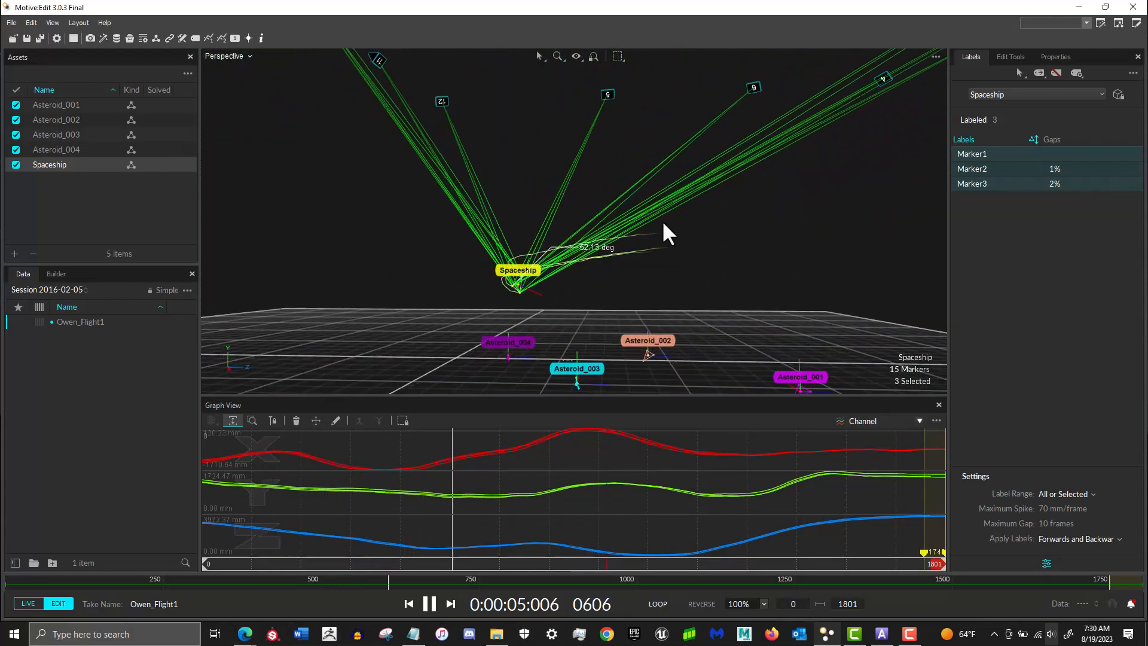
{"action": "scroll", "coordinate": [537, 291], "scroll_direction": "up", "scroll_amount": 2}
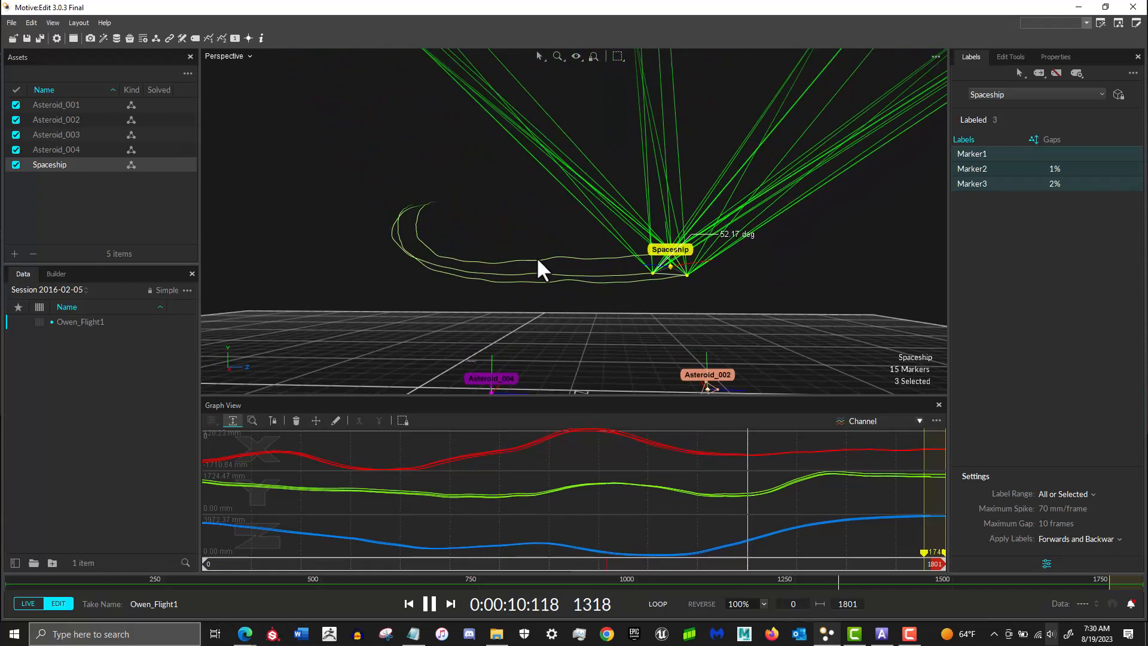
{"action": "scroll", "coordinate": [806, 221], "scroll_direction": "down", "scroll_amount": 1}
{"action": "middle_click_drag", "start_coordinate": [810, 211], "coordinate": [678, 230]}
{"action": "scroll", "coordinate": [678, 227], "scroll_direction": "down", "scroll_amount": 1}
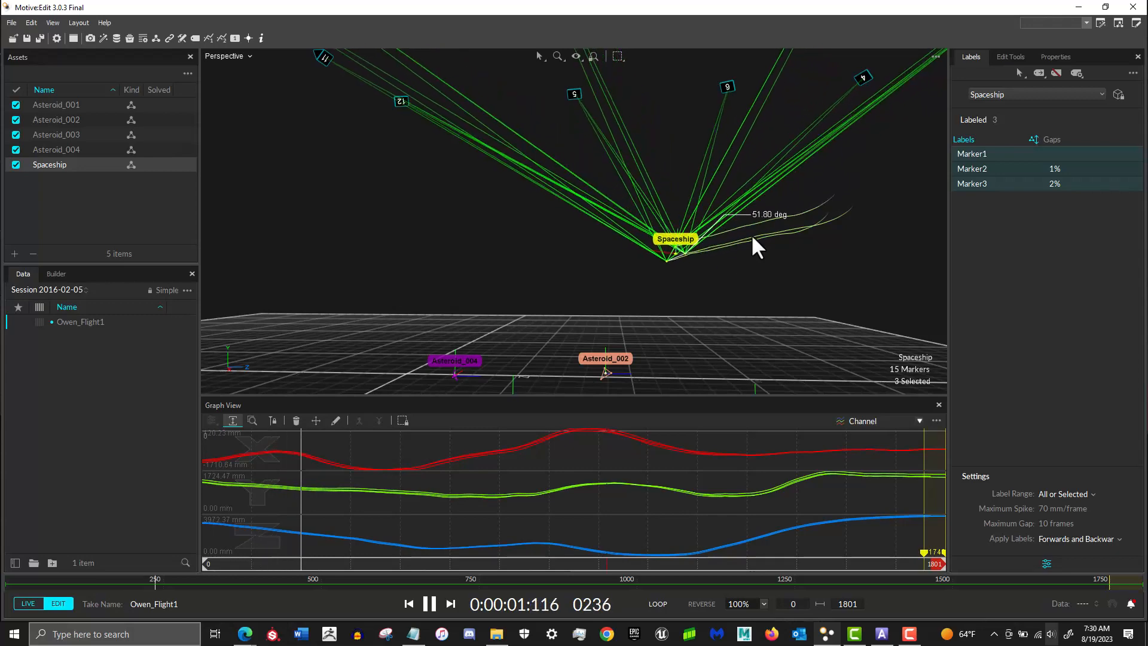
{"action": "left_click", "coordinate": [429, 604]}
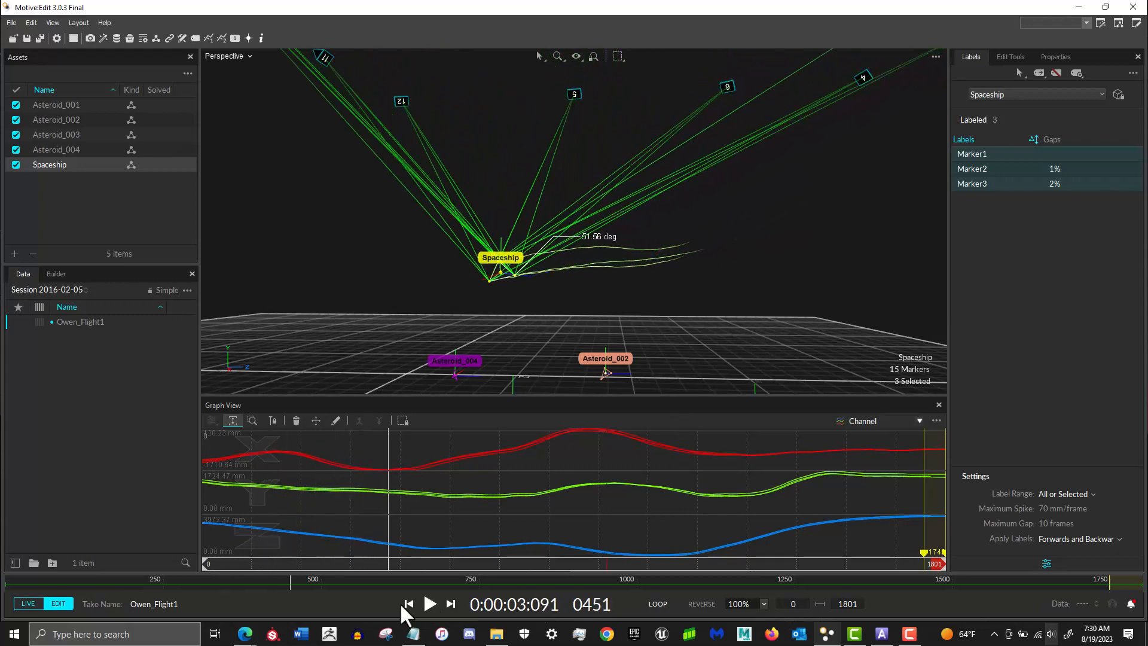
{"action": "left_click_drag", "start_coordinate": [387, 565], "coordinate": [201, 562]}
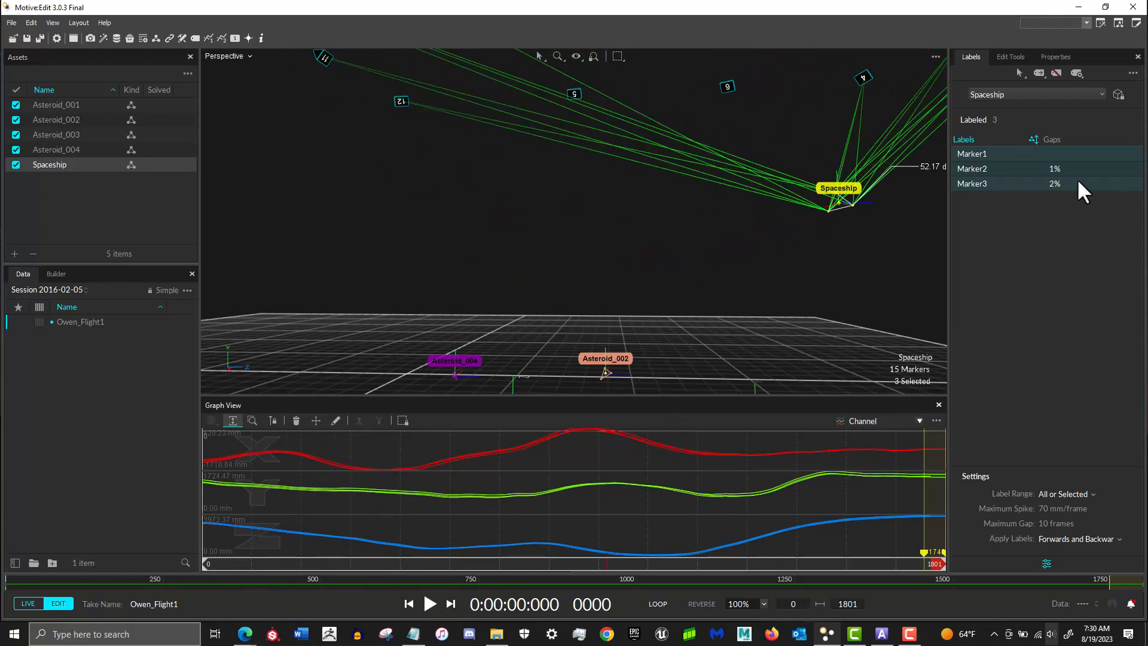
- Select the Spaceship rigid body and show its properties down to the smoothing and damping settings
{"action": "left_click", "coordinate": [1048, 56]}
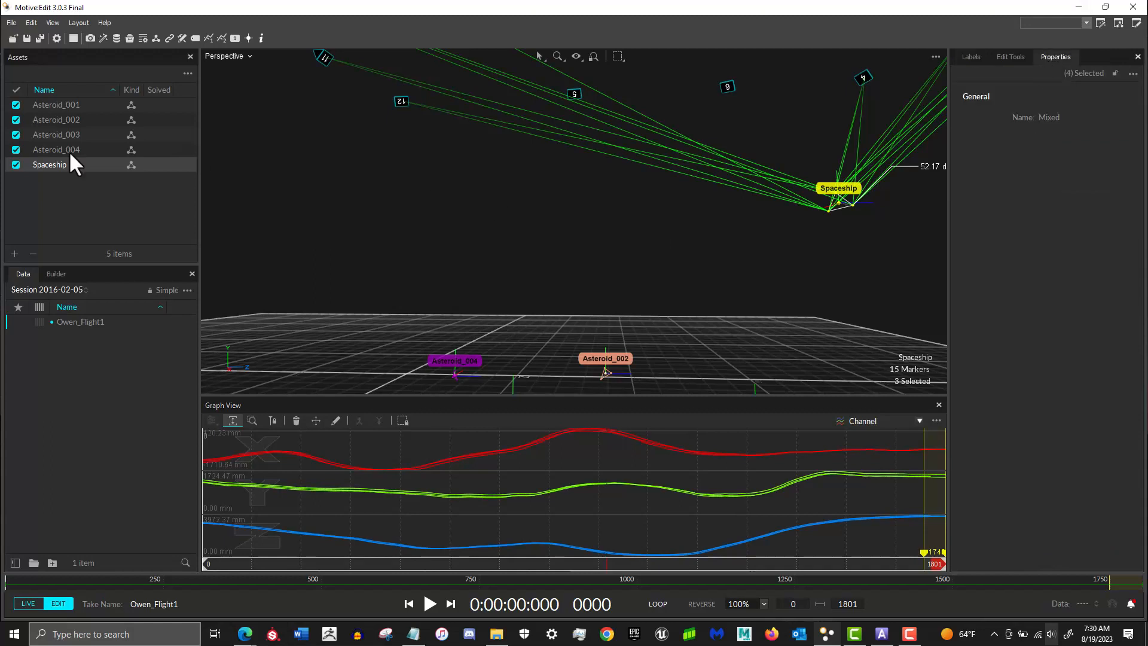
{"action": "left_click", "coordinate": [59, 165]}
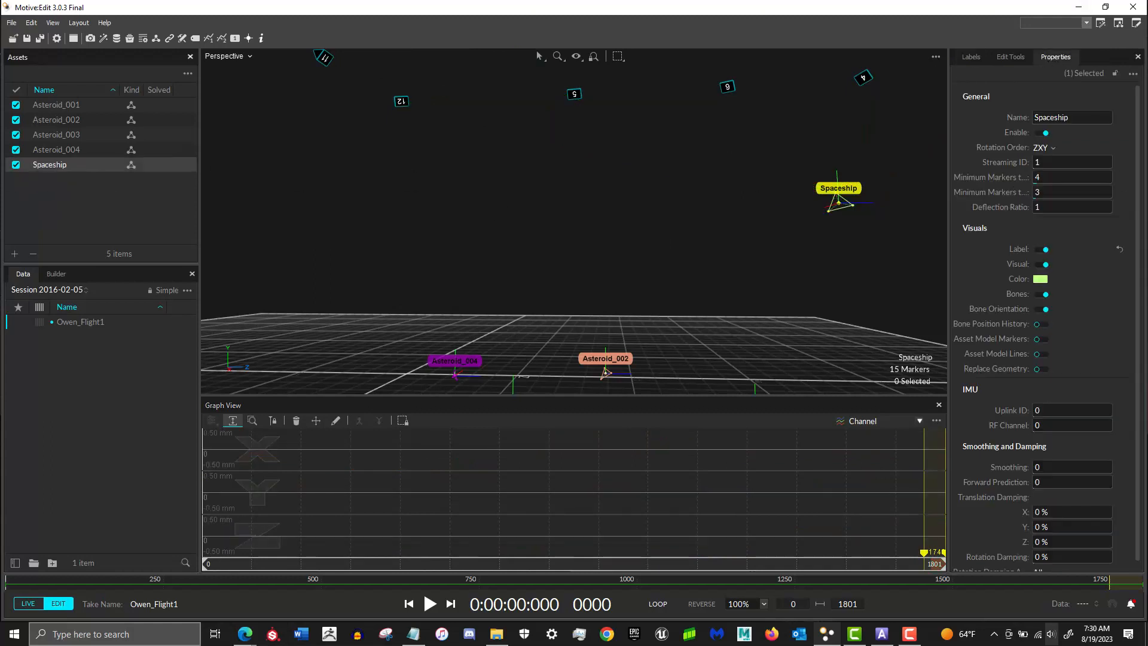
{"action": "scroll", "coordinate": [1074, 385], "scroll_direction": "down", "scroll_amount": 1}
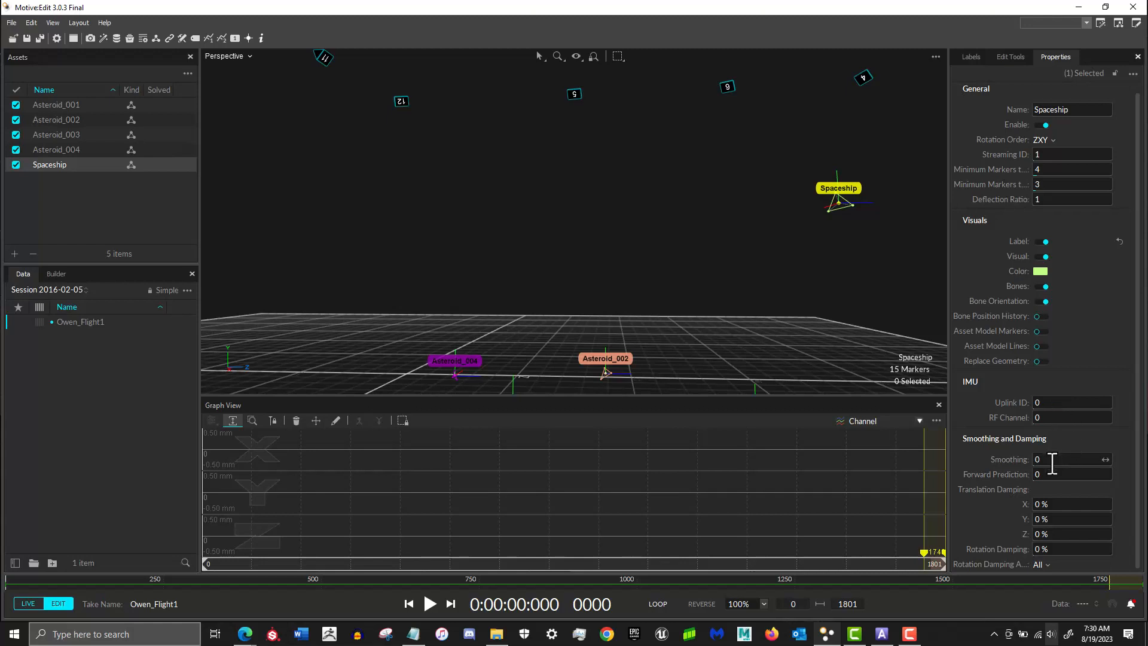
- Set the Spaceship's smoothing to 100 and play back the take to check the effect on its motion
{"action": "left_click_drag", "start_coordinate": [1106, 460], "coordinate": [63, 470]}
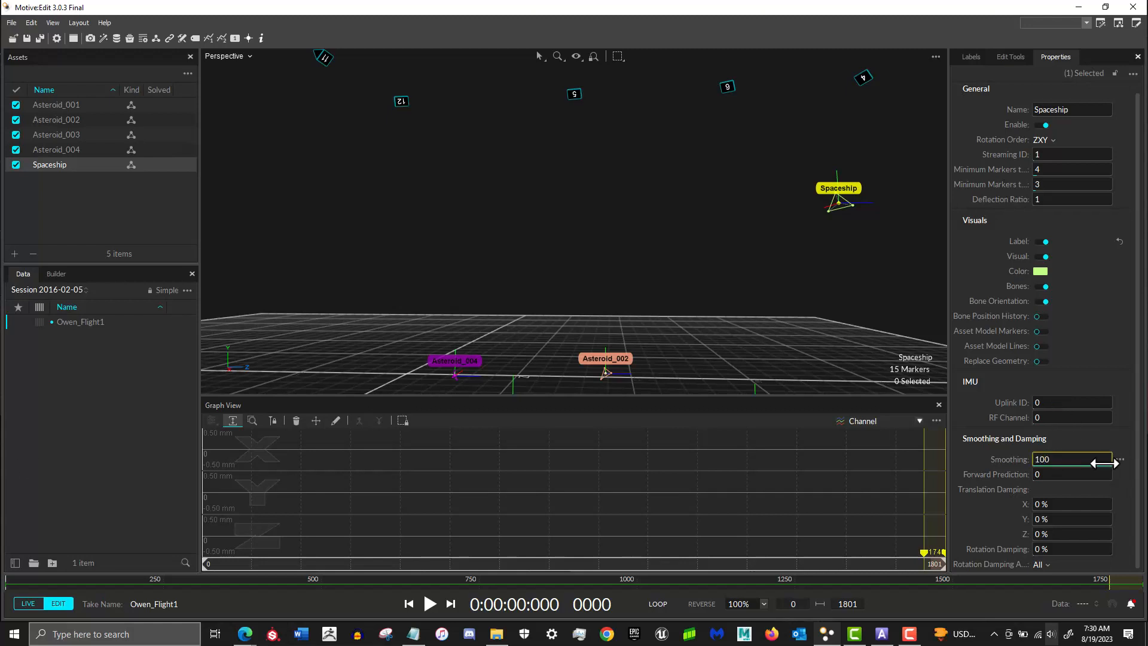
{"action": "left_click", "coordinate": [428, 603]}
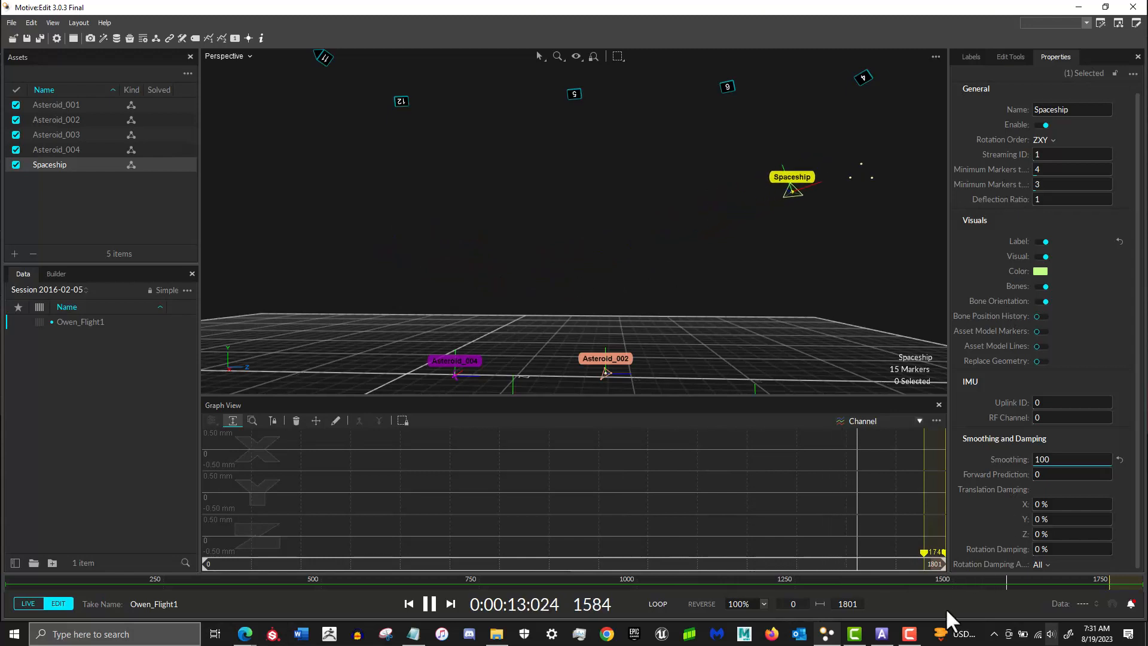
{"action": "left_click", "coordinate": [431, 605]}
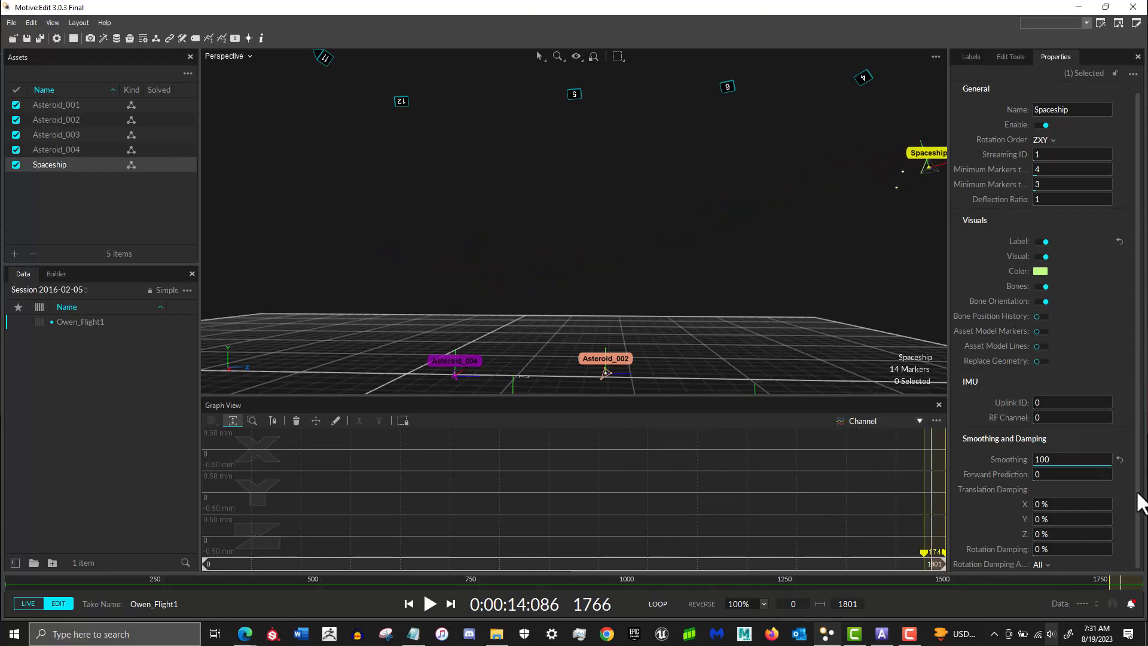
- Set the Spaceship's smoothing to 50, and clear and reselect the rigid body
{"action": "left_click_drag", "start_coordinate": [1105, 462], "coordinate": [1072, 464]}
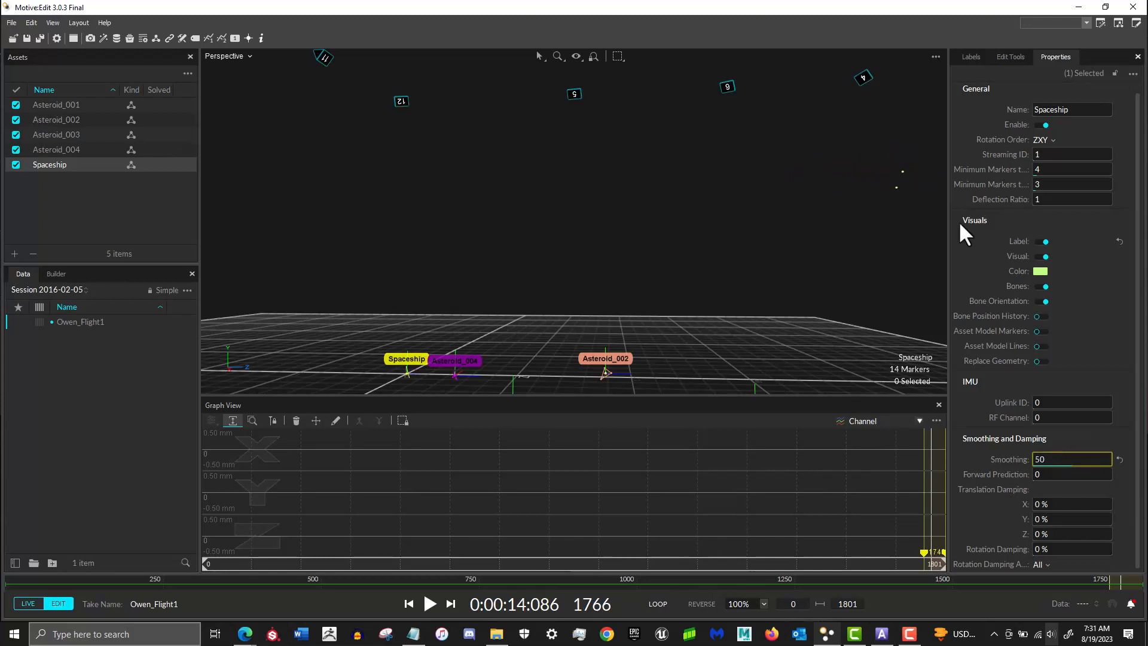
{"action": "scroll", "coordinate": [825, 207], "scroll_direction": "down", "scroll_amount": 3}
{"action": "middle_click_drag", "start_coordinate": [765, 208], "coordinate": [727, 213]}
{"action": "scroll", "coordinate": [727, 215], "scroll_direction": "down", "scroll_amount": 2}
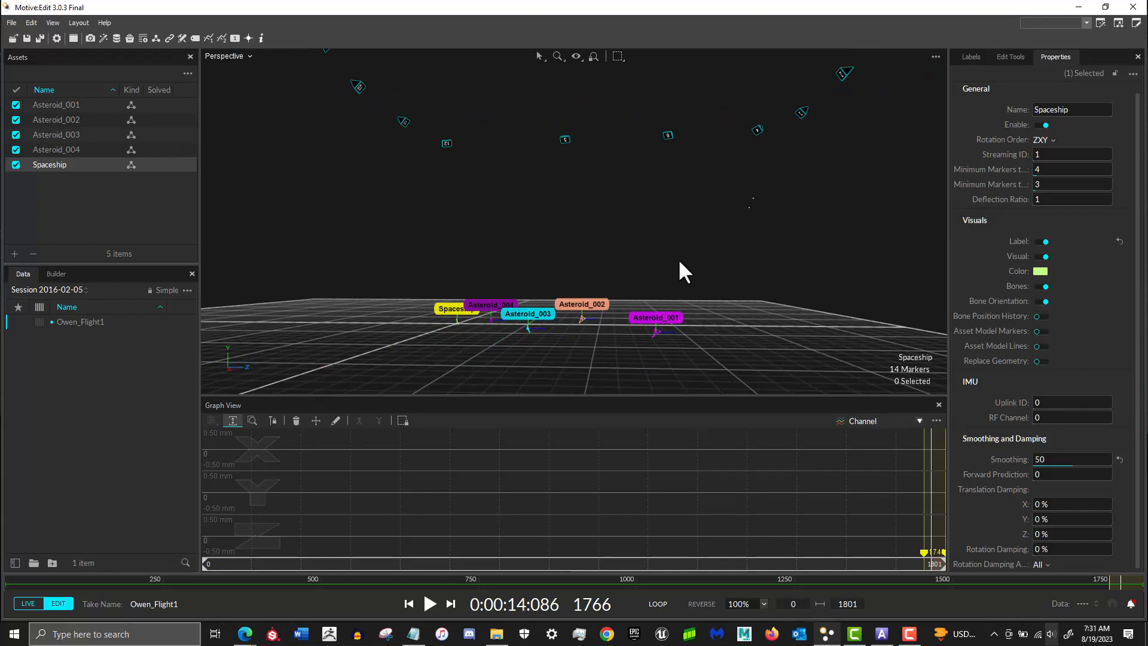
{"action": "right_click", "coordinate": [651, 211]}
{"action": "left_click", "coordinate": [611, 185]}
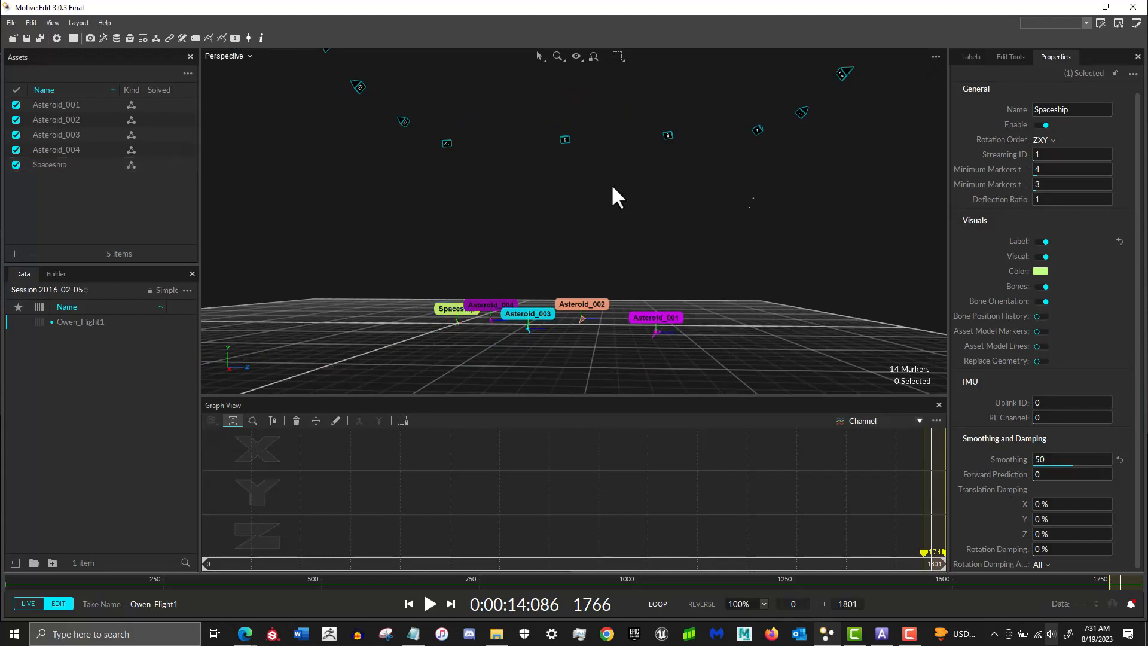
{"action": "left_click", "coordinate": [67, 165]}
{"action": "scroll", "coordinate": [733, 247], "scroll_direction": "up", "scroll_amount": 2}
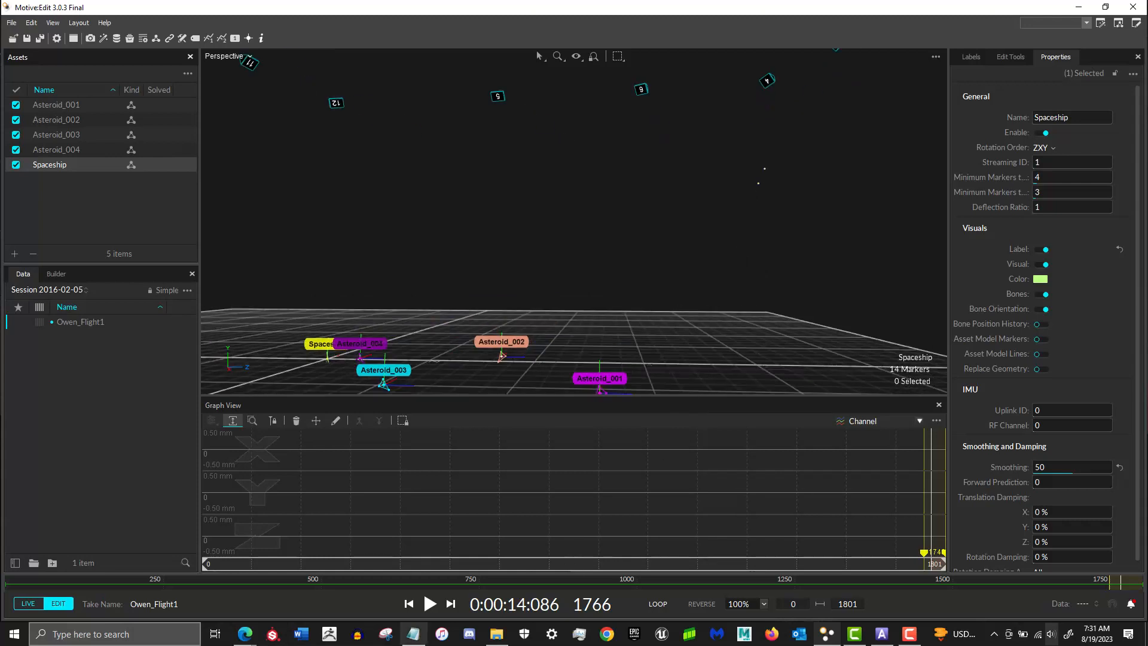
- Play back the opening of the take to compare the smoothed Spaceship with its markers, and return to frame 0
{"action": "left_click", "coordinate": [429, 604]}
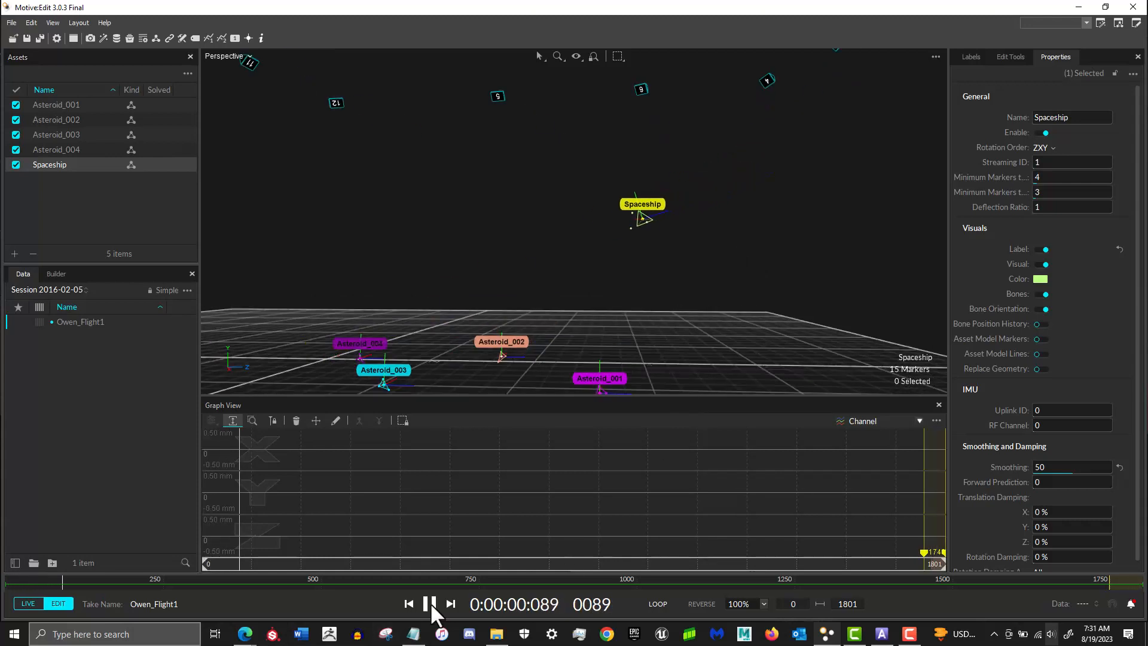
{"action": "left_click", "coordinate": [430, 603]}
{"action": "left_click_drag", "start_coordinate": [280, 567], "coordinate": [153, 566]}
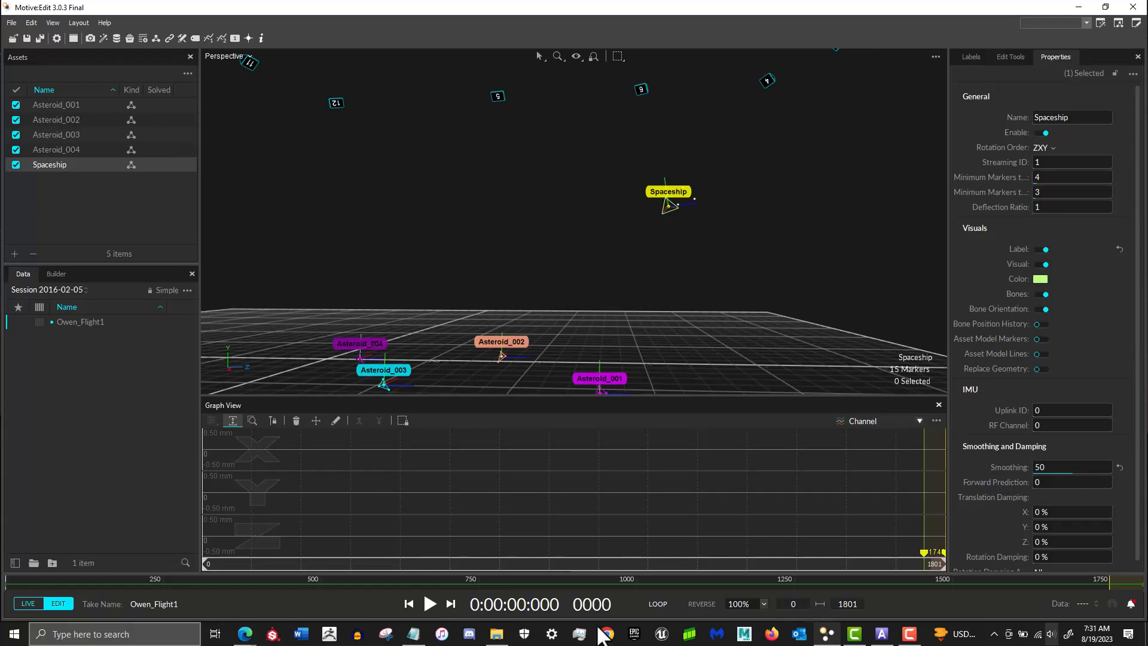
{"action": "left_click", "coordinate": [429, 603]}
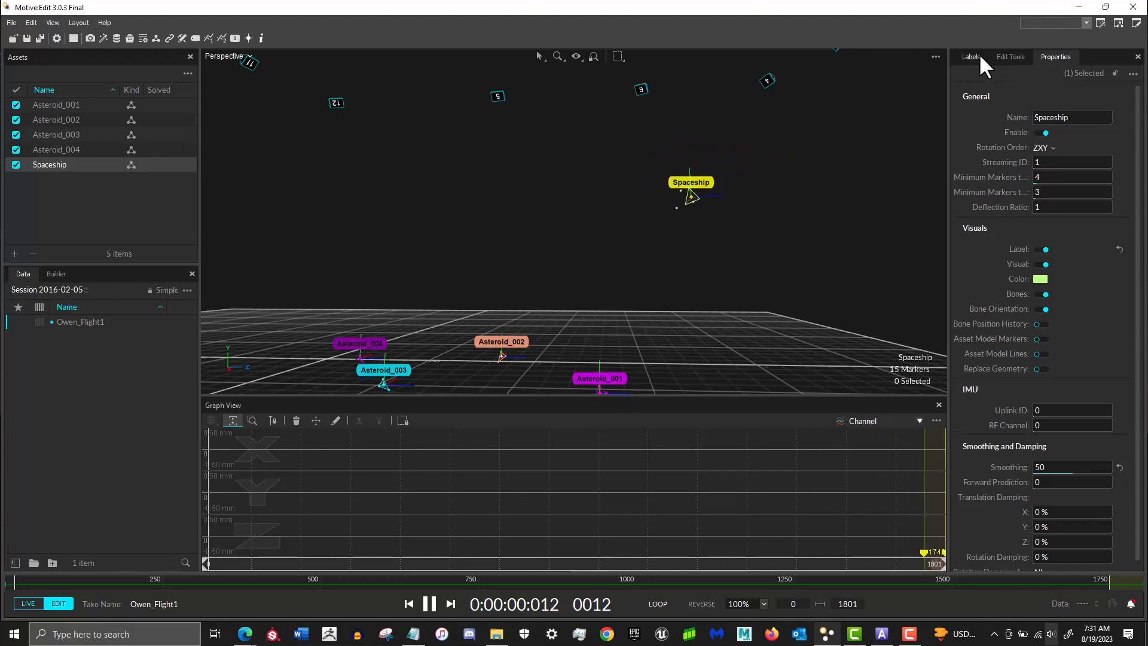
{"action": "left_click", "coordinate": [423, 604]}
{"action": "left_click_drag", "start_coordinate": [306, 566], "coordinate": [207, 565]}
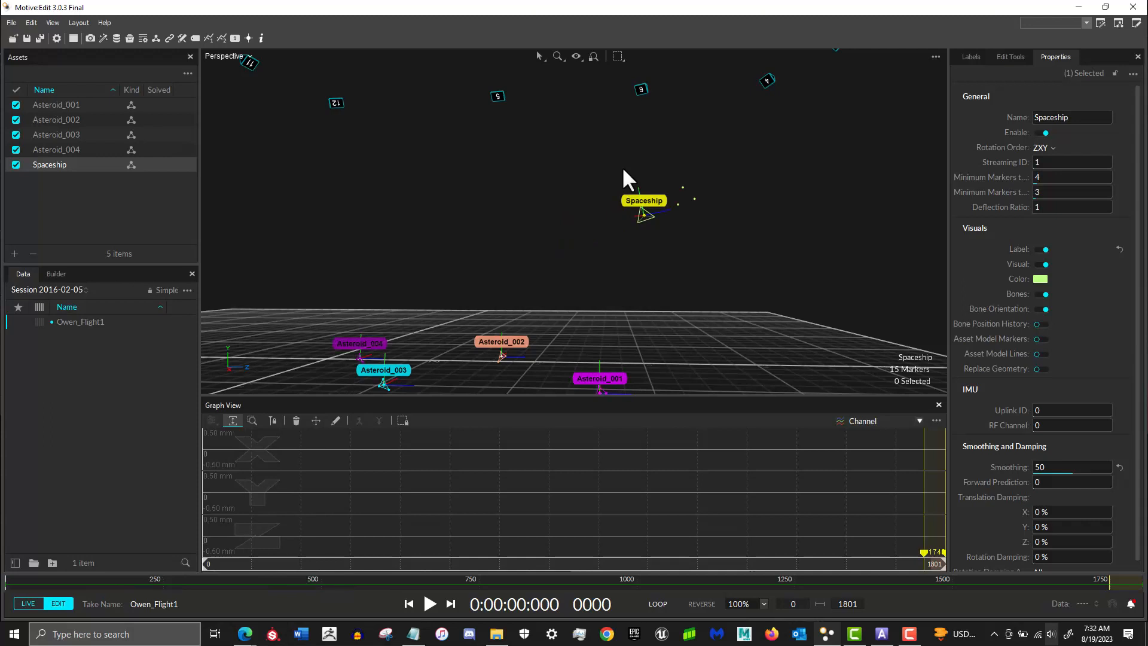
- Select the Spaceship's Marker2 label and mark frames 961 to 999 on its graph curves as the range to edit
{"action": "left_click", "coordinate": [1011, 57]}
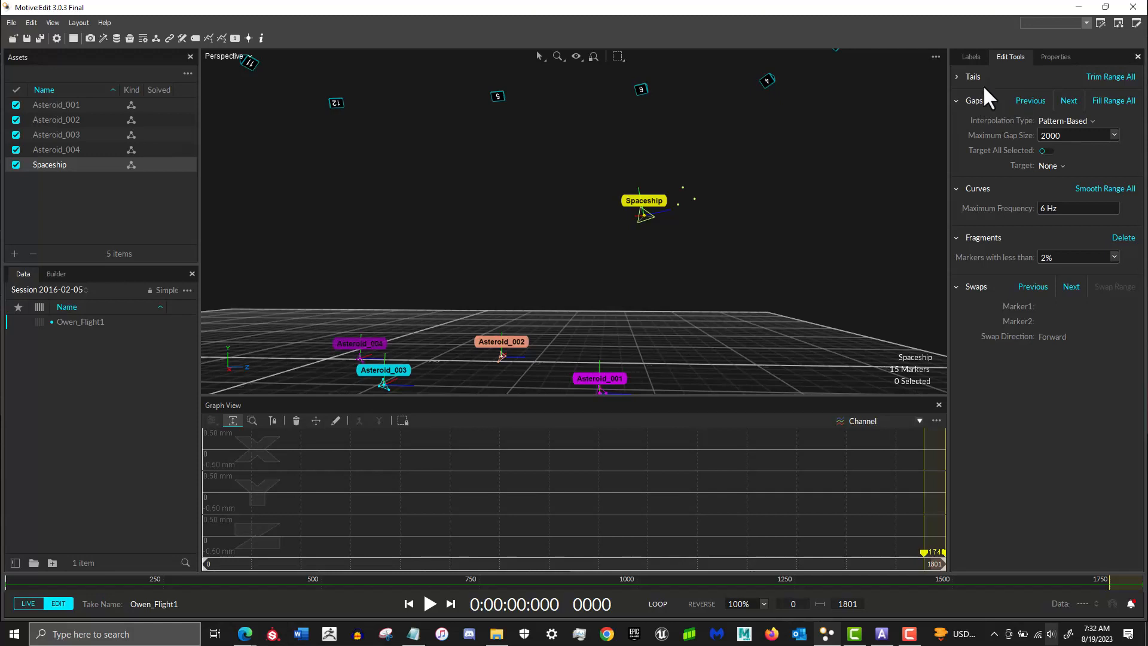
{"action": "left_click", "coordinate": [1084, 122]}
{"action": "left_click", "coordinate": [971, 57]}
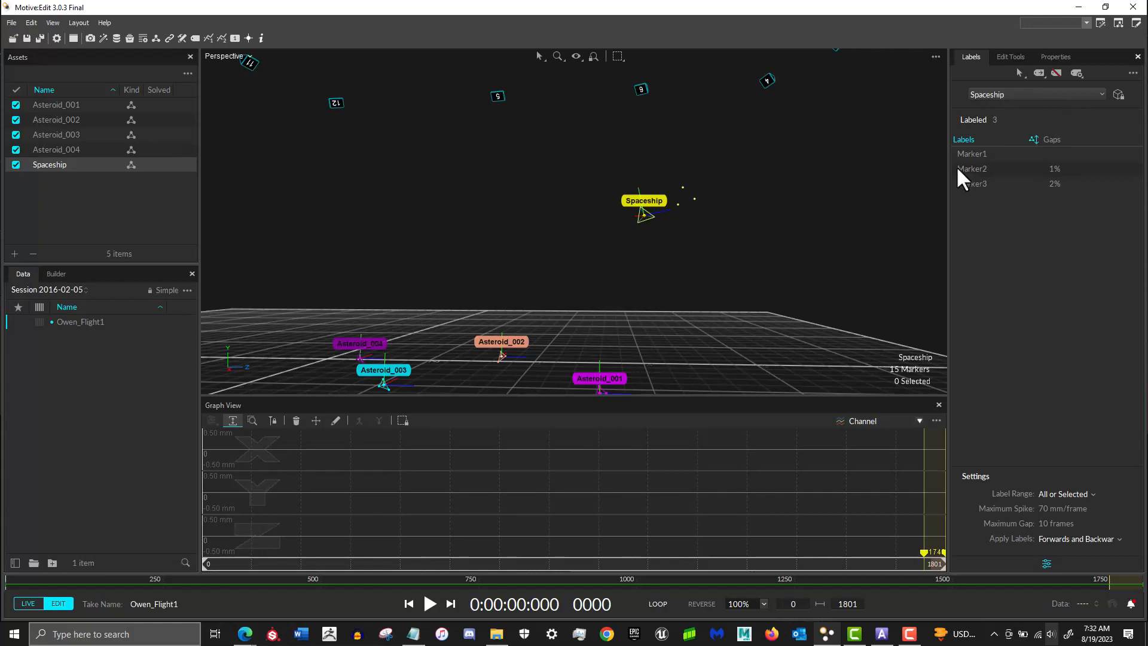
{"action": "left_click", "coordinate": [1061, 168]}
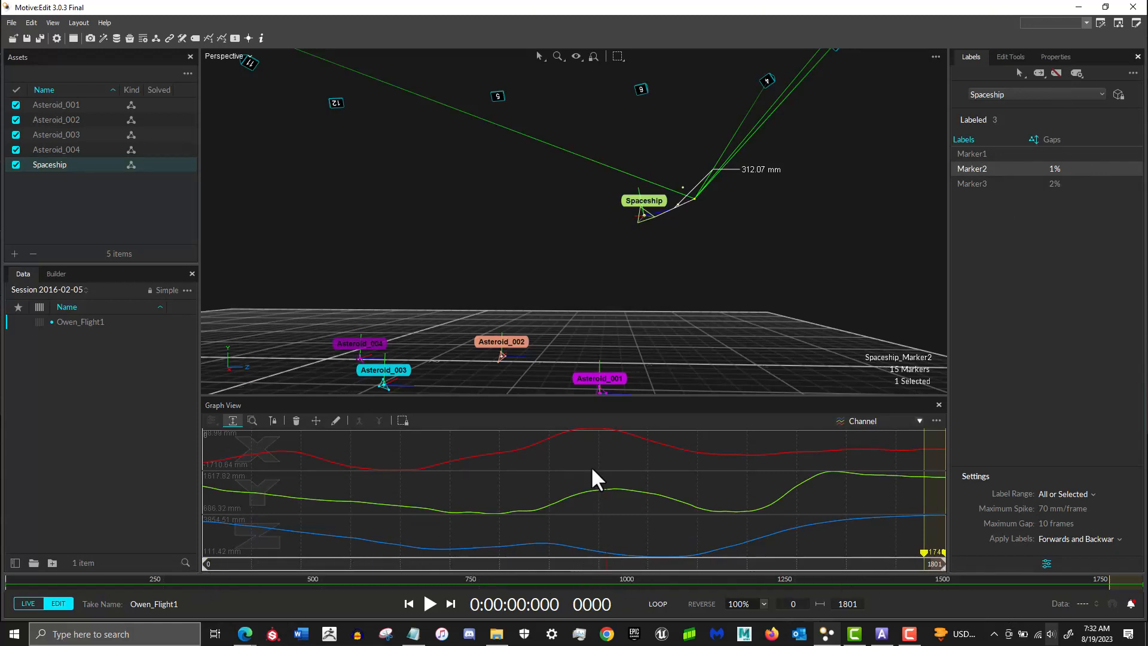
{"action": "mouse_move", "coordinate": [599, 453]}
{"action": "left_mouse_down"}
{"action": "mouse_move", "coordinate": [628, 465]}
{"action": "mouse_move", "coordinate": [614, 467]}
{"action": "left_mouse_up"}
- Set the gap interpolation type to Cubic, keeping the maximum gap size at 2000
{"action": "left_click", "coordinate": [1016, 56]}
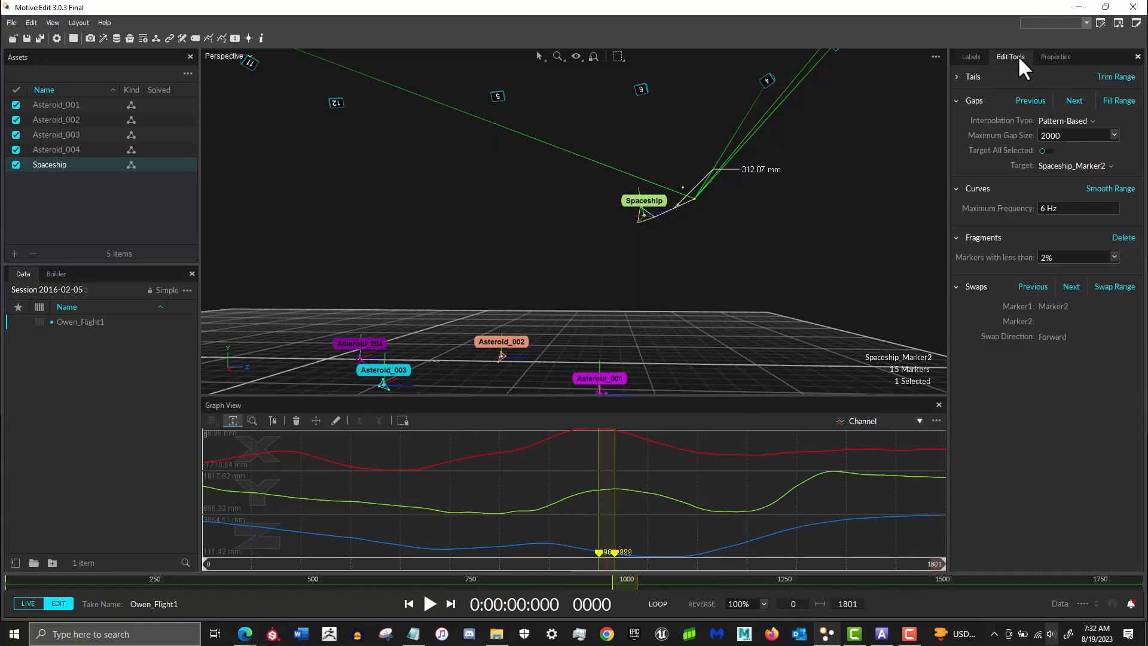
{"action": "left_click", "coordinate": [1115, 135]}
{"action": "left_click", "coordinate": [1114, 134]}
{"action": "left_click", "coordinate": [1080, 120]}
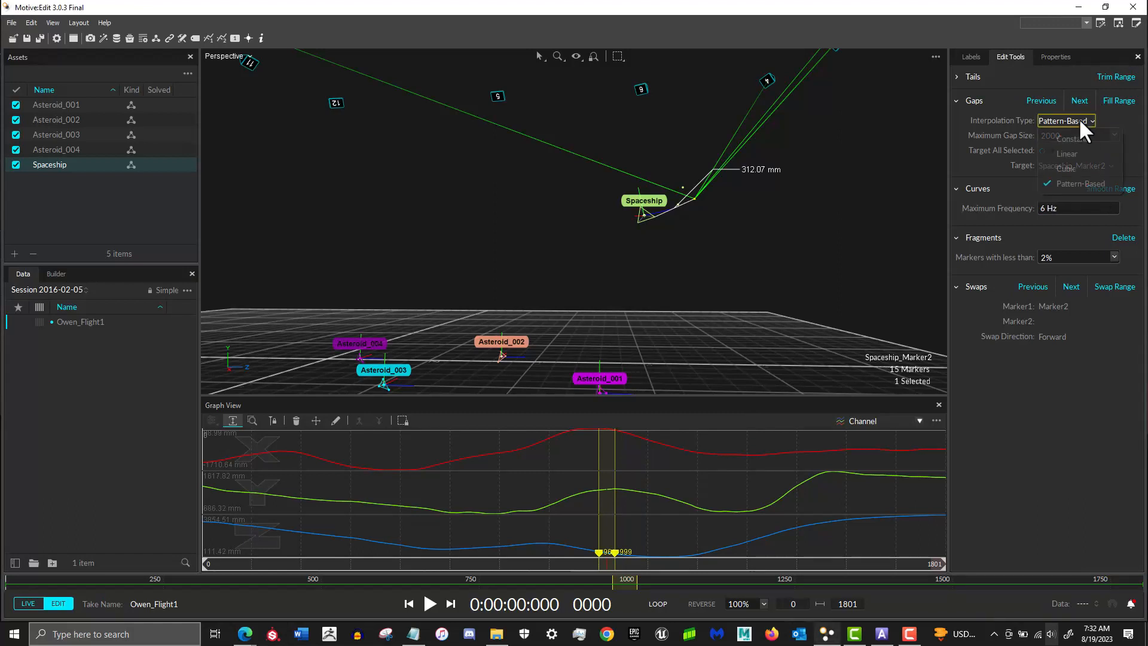
{"action": "left_click", "coordinate": [1068, 168]}
- Narrow the graph's working range to frames 746 to 1073 and fill Marker2's gap within the marked frames
{"action": "key", "text": "space"}
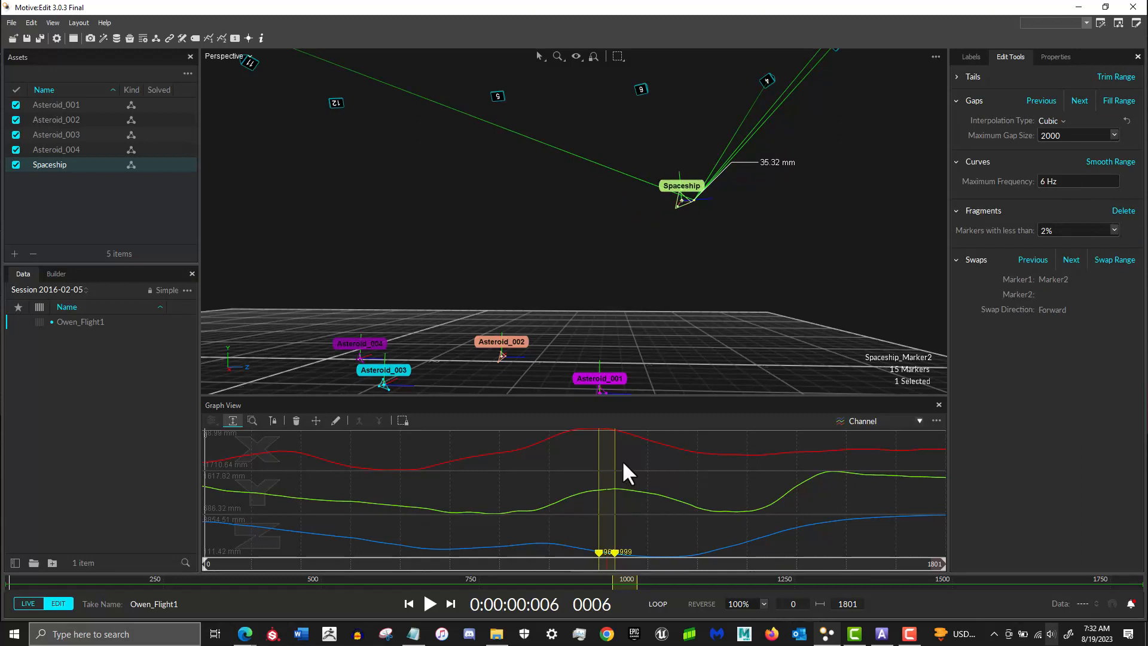
{"action": "key", "text": "Right"}
{"action": "key", "text": "Right"}
{"action": "key", "text": "Right"}
{"action": "key", "text": "Right"}
{"action": "key", "text": "Right"}
{"action": "key", "text": "Right"}
{"action": "left_click_drag", "start_coordinate": [205, 563], "coordinate": [511, 524]}
{"action": "left_click_drag", "start_coordinate": [948, 559], "coordinate": [641, 553]}
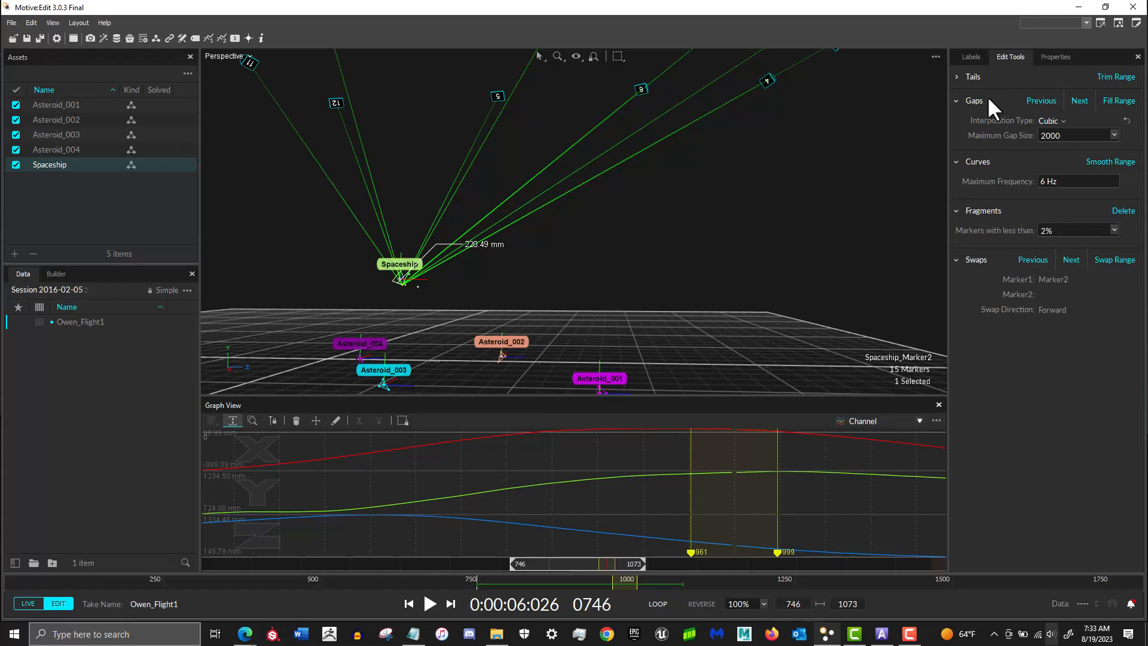
{"action": "left_click", "coordinate": [1119, 100]}
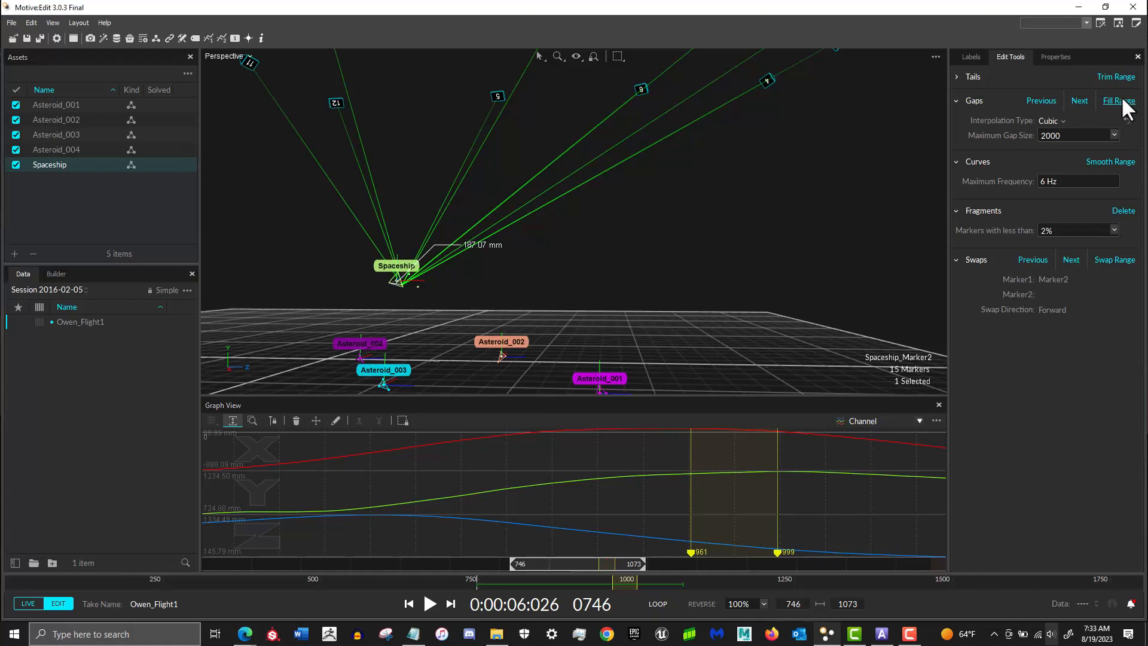
- Select the Spaceship's Marker3 and fill its gap in frames 961 to 999 with Cubic interpolation
{"action": "left_click", "coordinate": [971, 57]}
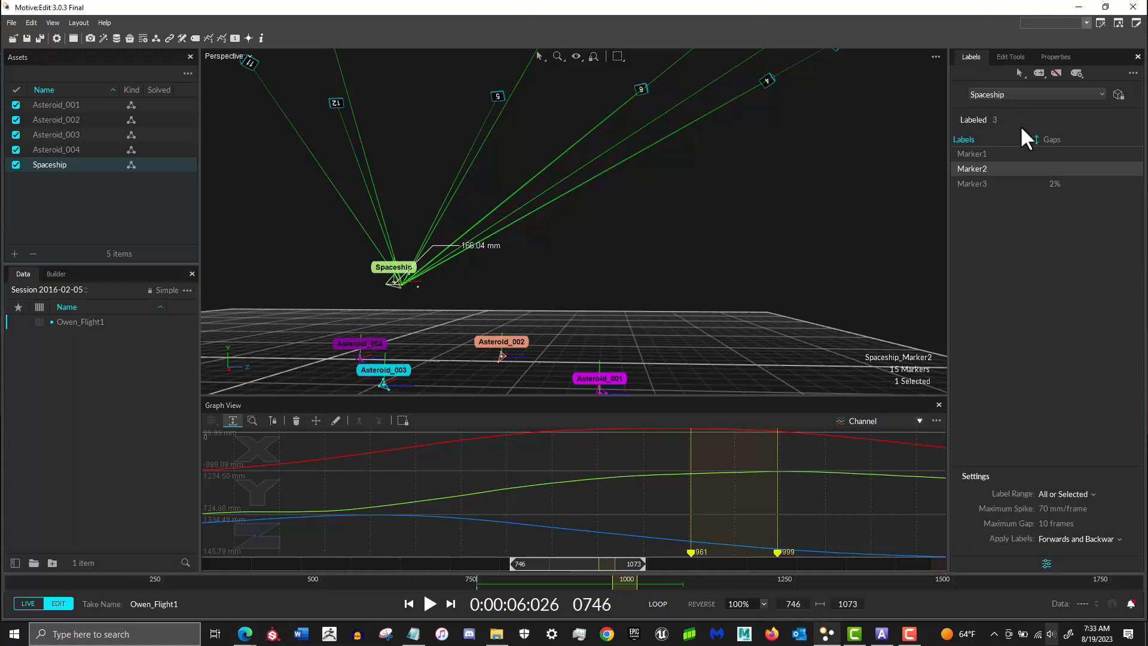
{"action": "left_click", "coordinate": [1053, 182]}
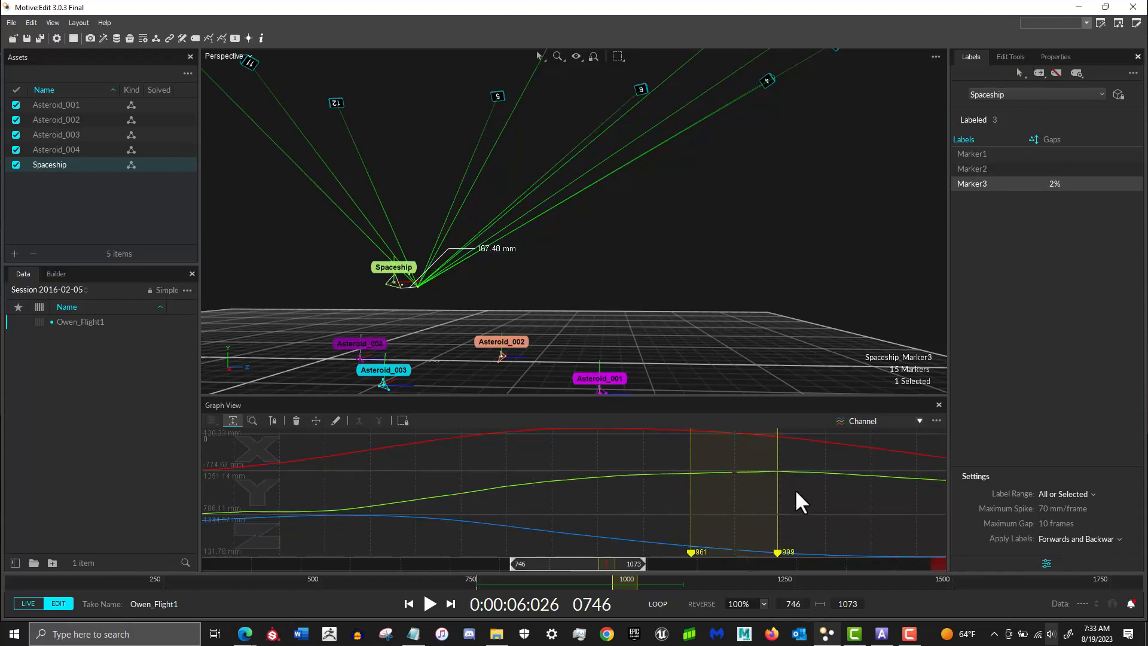
{"action": "left_click", "coordinate": [1025, 58]}
{"action": "left_click", "coordinate": [1099, 135]}
{"action": "key", "text": "BackSpace"}
{"action": "key", "text": "BackSpace"}
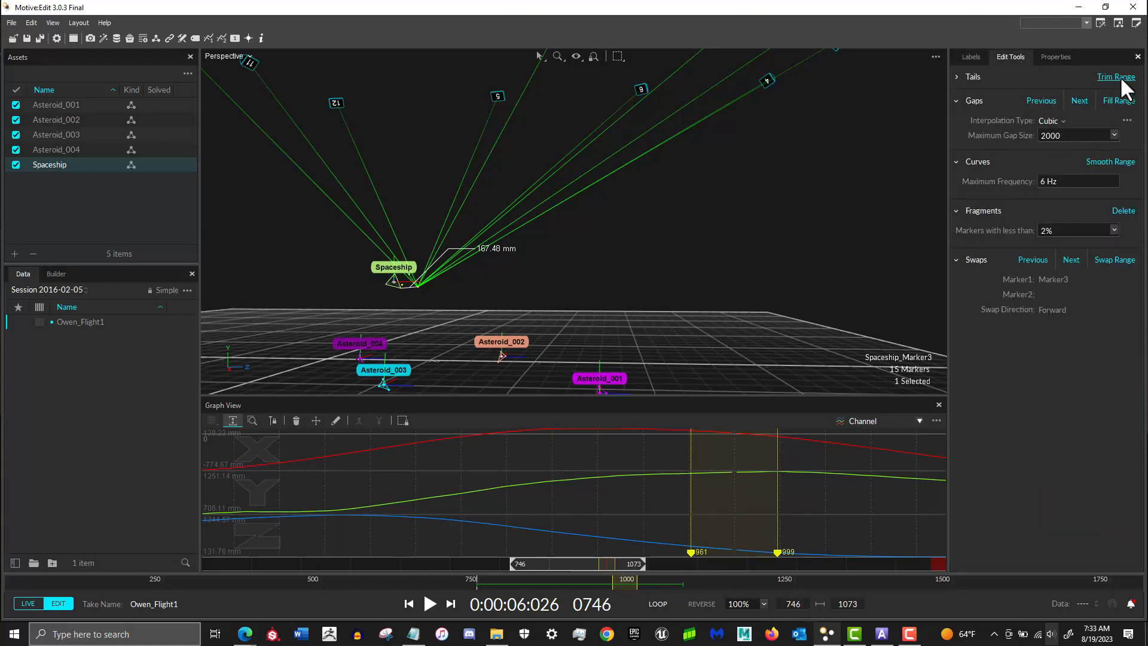
{"action": "left_click", "coordinate": [1115, 102]}
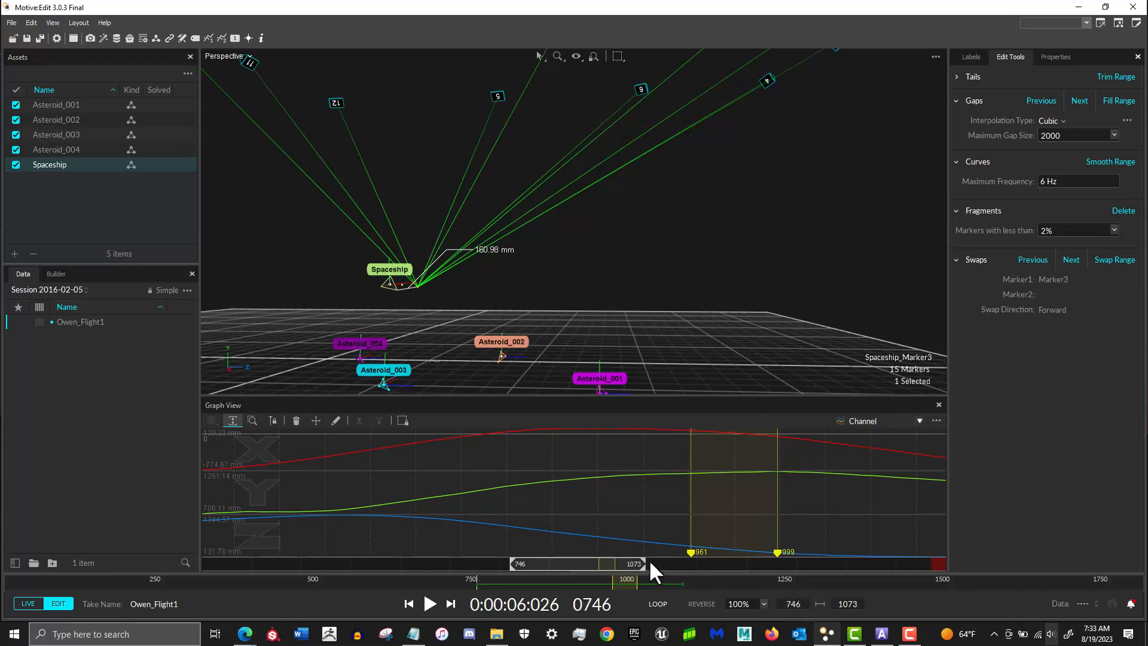
- Set the graph's working range to frames 1529 to 1801 and mark frames 1757 to 1801 on Marker3's curves
{"action": "left_click_drag", "start_coordinate": [645, 560], "coordinate": [840, 561]}
{"action": "left_click_drag", "start_coordinate": [550, 556], "coordinate": [939, 569]}
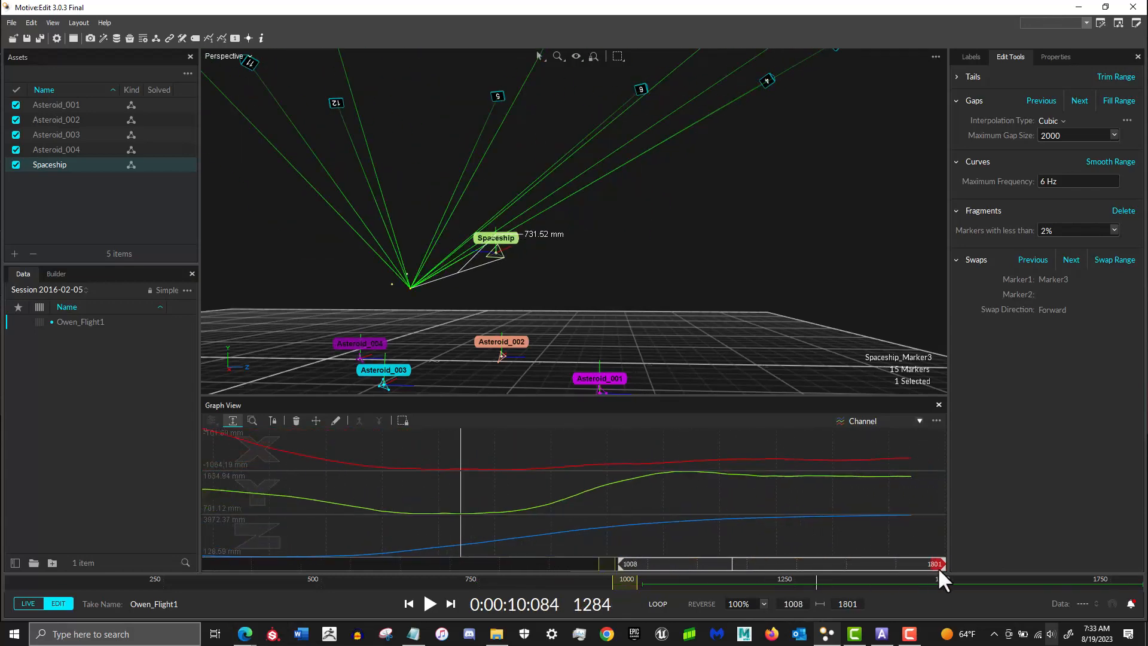
{"action": "left_click_drag", "start_coordinate": [621, 558], "coordinate": [837, 539]}
{"action": "left_click_drag", "start_coordinate": [826, 453], "coordinate": [1025, 474]}
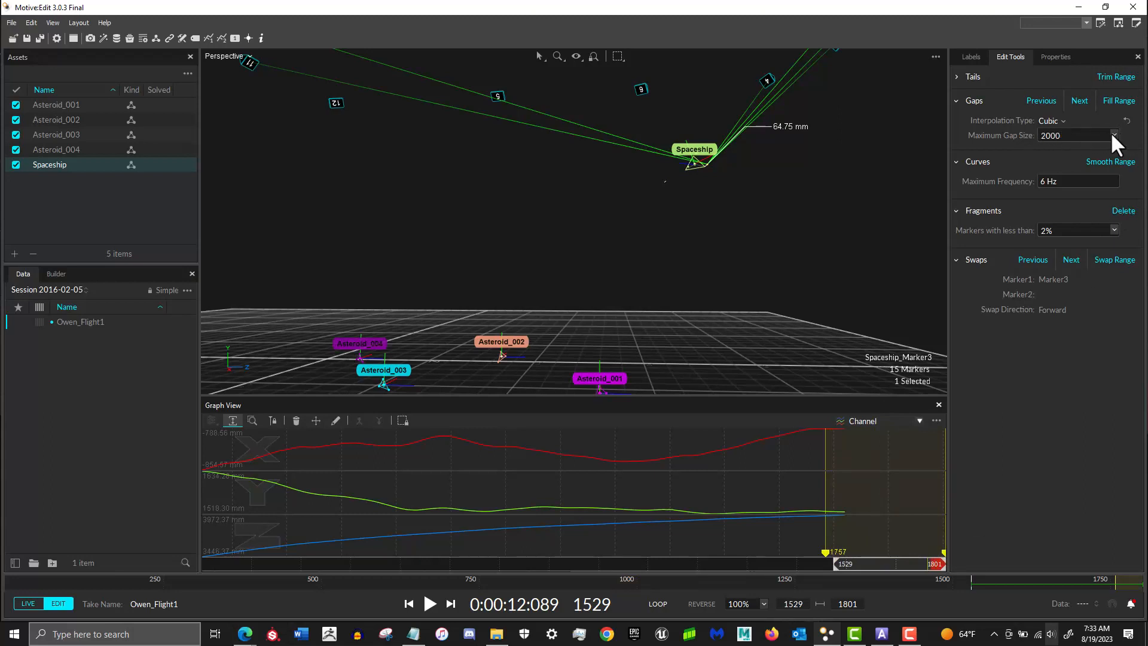
- Fill Marker3's gap in the marked frames with Cubic interpolation and check the Spaceship's marker motion up close through those frames
{"action": "left_click", "coordinate": [1115, 100]}
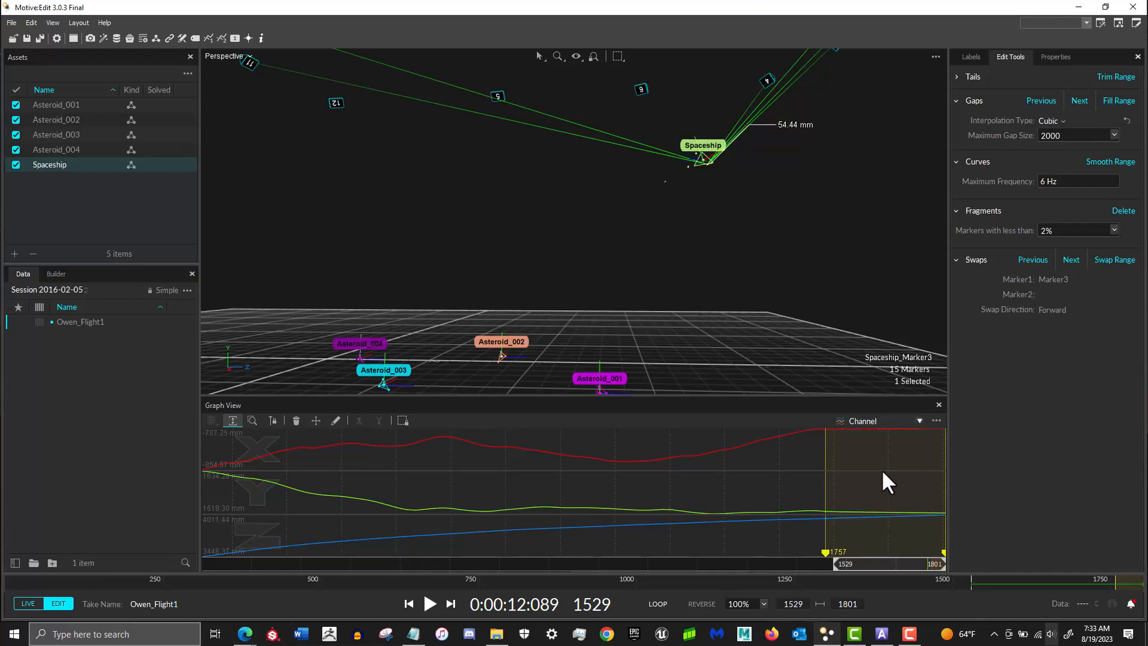
{"action": "left_click_drag", "start_coordinate": [883, 559], "coordinate": [931, 556]}
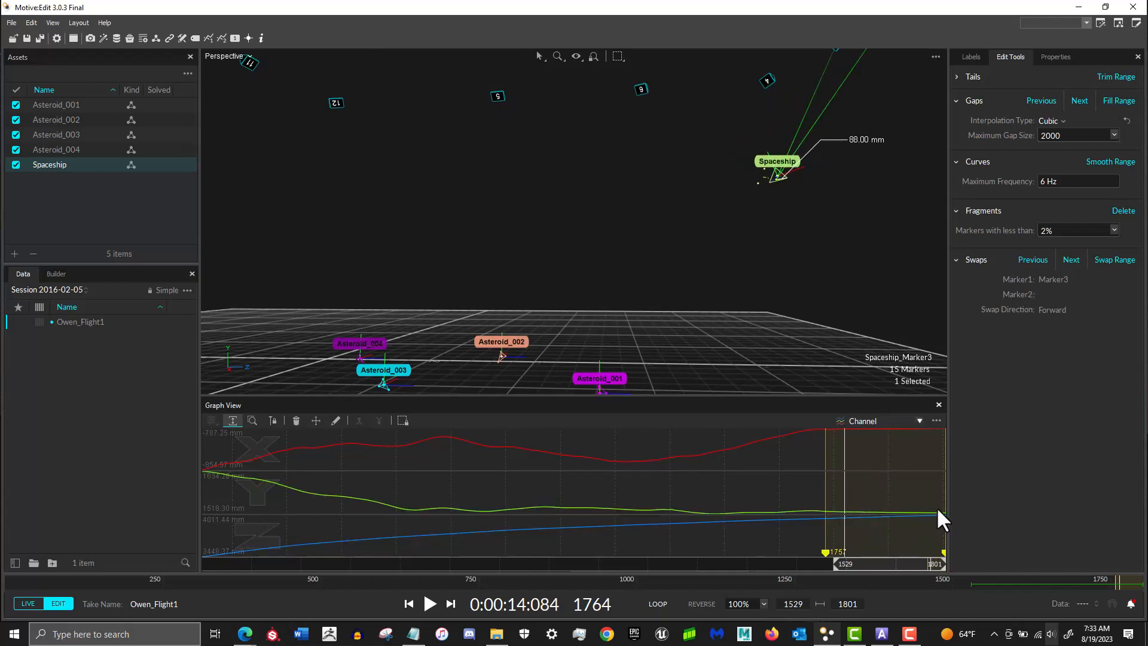
{"action": "left_click_drag", "start_coordinate": [867, 561], "coordinate": [929, 551]}
{"action": "scroll", "coordinate": [784, 178], "scroll_direction": "up", "scroll_amount": 10}
{"action": "scroll", "coordinate": [724, 247], "scroll_direction": "down", "scroll_amount": 5}
{"action": "scroll", "coordinate": [721, 242], "scroll_direction": "down", "scroll_amount": 1}
{"action": "left_click_drag", "start_coordinate": [862, 565], "coordinate": [975, 530]}
{"action": "scroll", "coordinate": [789, 271], "scroll_direction": "down", "scroll_amount": 2}
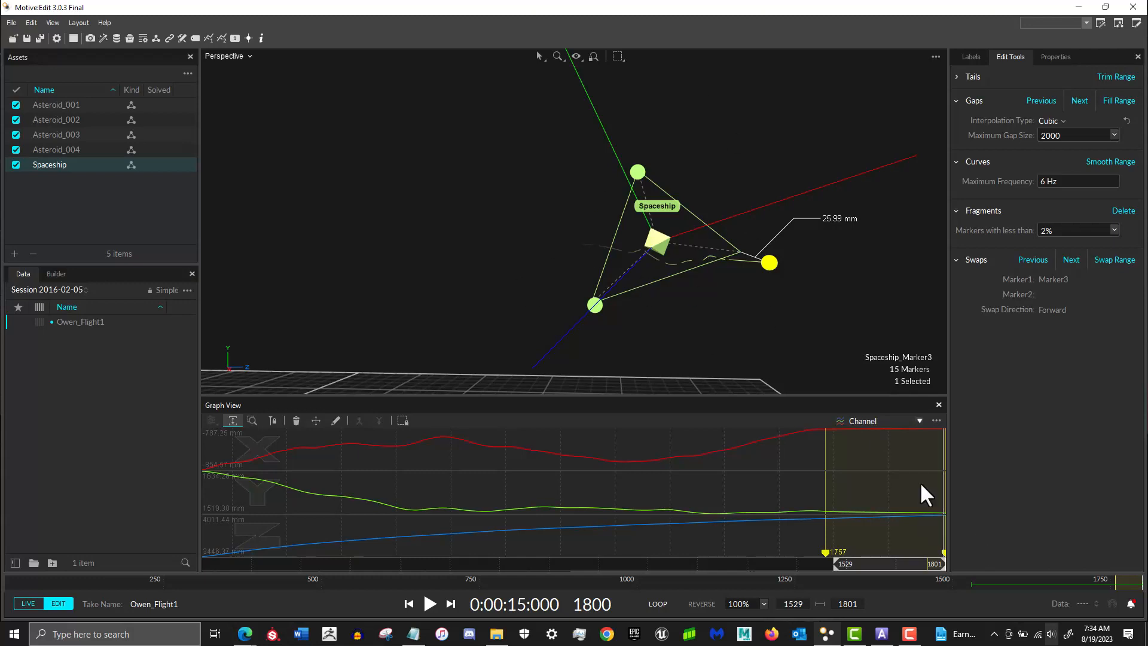
- Delete the Spaceship's filled Marker3 data within frames 1757 to 1801
{"action": "left_click", "coordinate": [891, 318]}
{"action": "left_click", "coordinate": [772, 261]}
{"action": "key", "text": "Delete"}
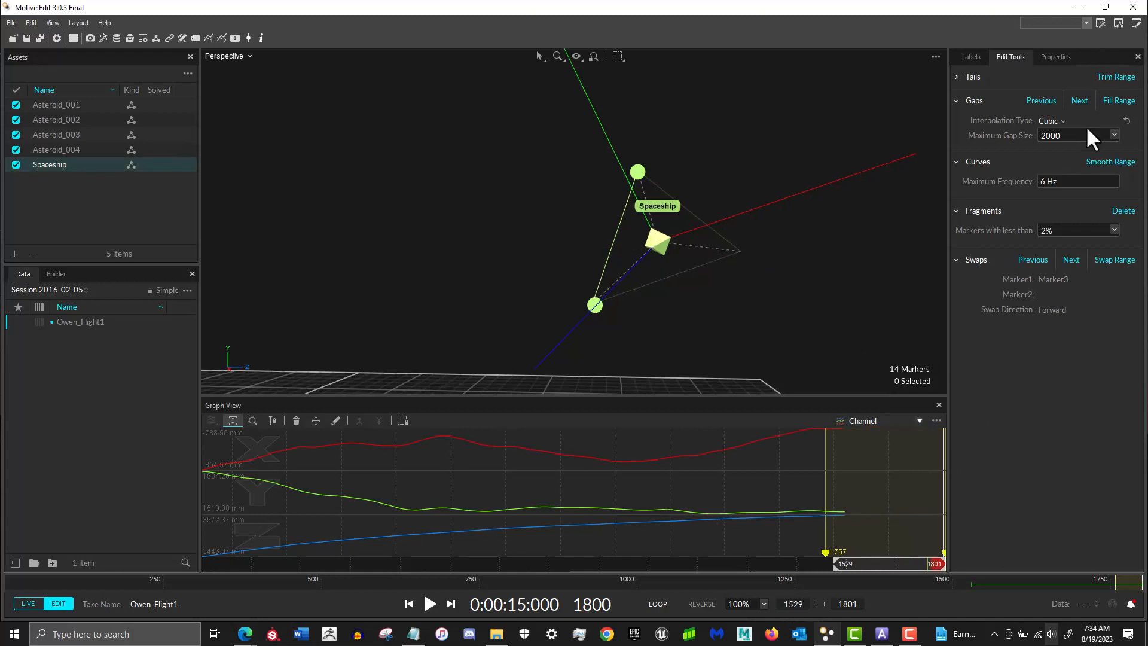
- Set the gap interpolation type to Pattern-Based and select the Spaceship's Marker1, Marker2 and Marker3 labels together
{"action": "left_click", "coordinate": [1058, 120]}
{"action": "left_click", "coordinate": [1068, 184]}
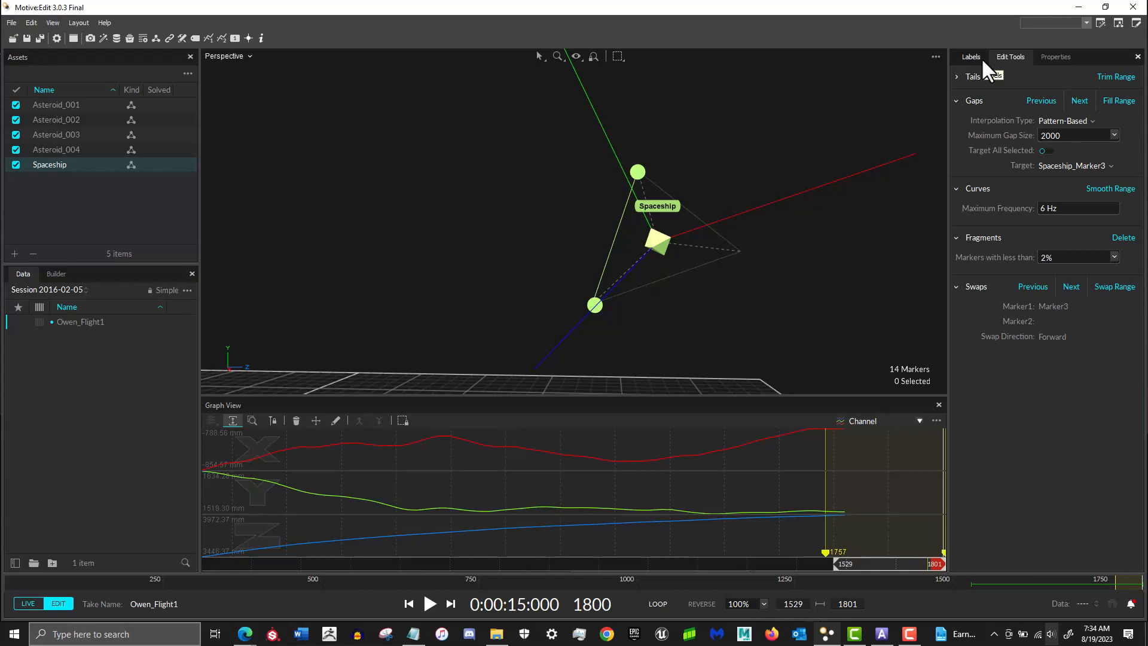
{"action": "left_click", "coordinate": [982, 57]}
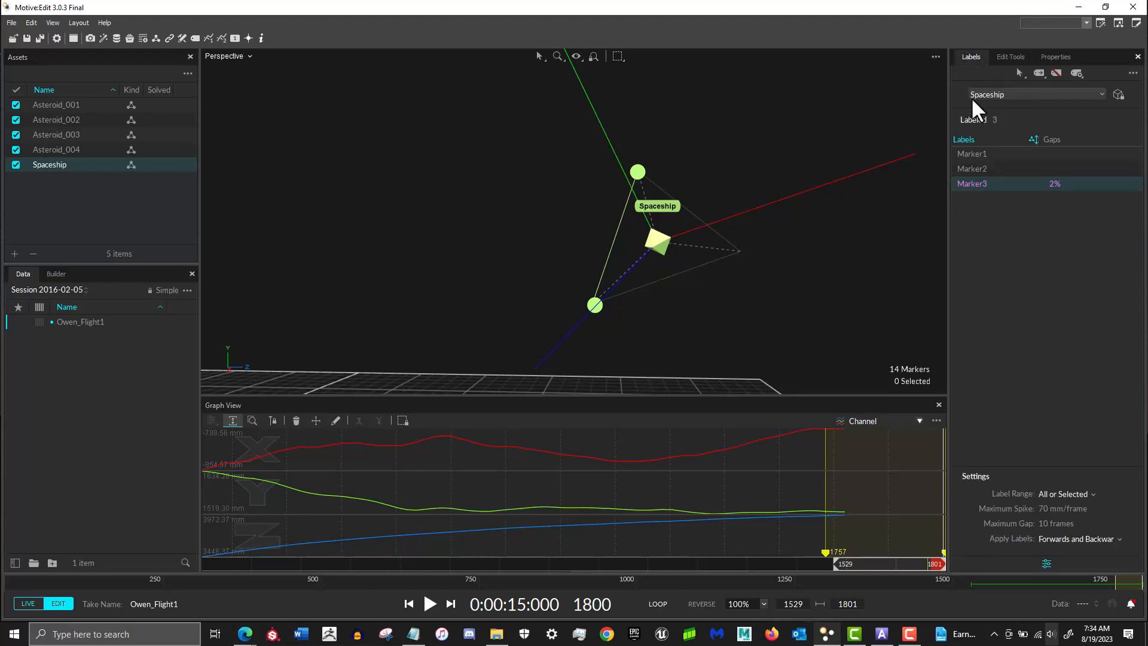
{"action": "left_click", "coordinate": [984, 154]}
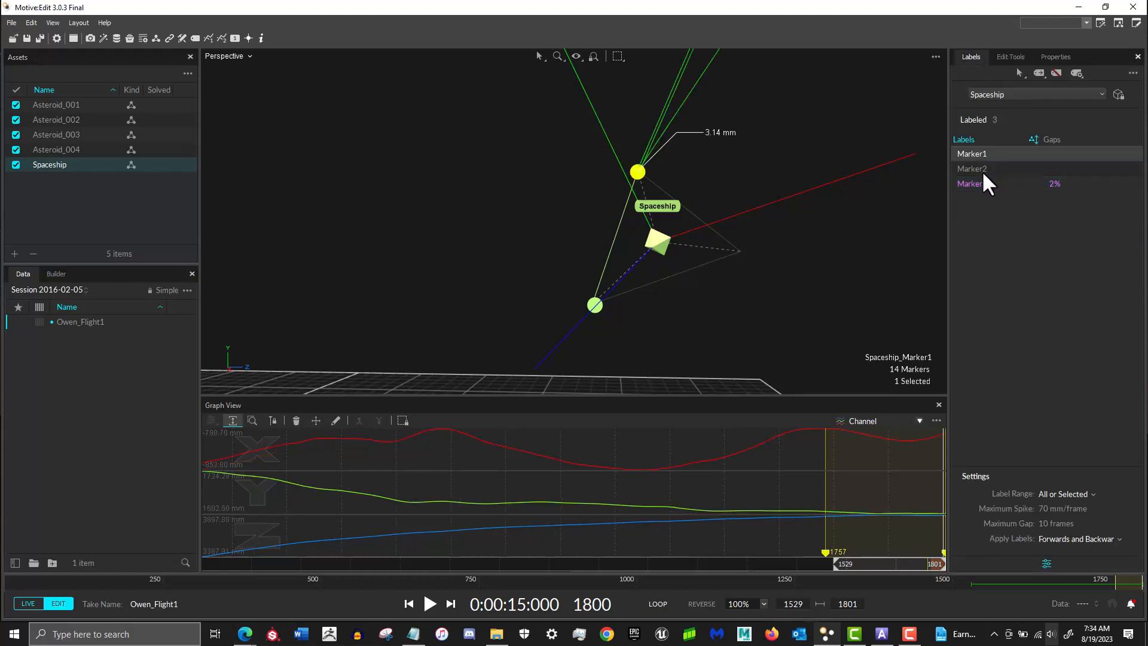
{"action": "left_click", "coordinate": [981, 170], "text": "ctrl"}
{"action": "left_click", "coordinate": [981, 184], "text": "ctrl"}
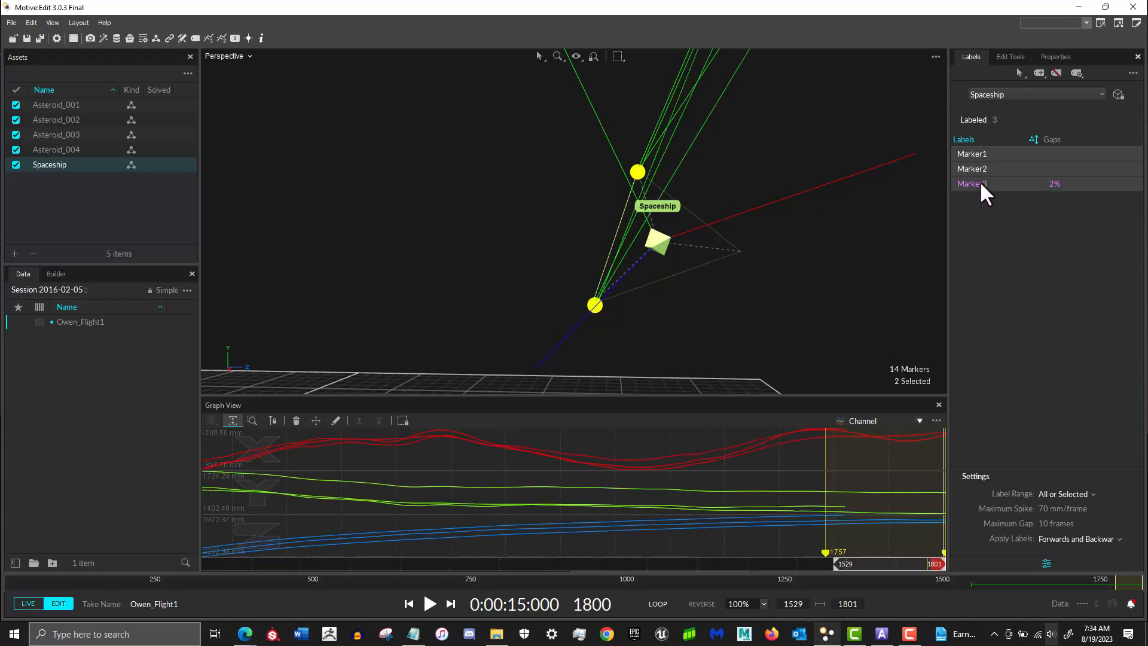
- Fill the marked gap with Spaceship_Marker3 as the target, check the result, and expand the working range to frames 0 to 1801
{"action": "left_click", "coordinate": [1010, 56]}
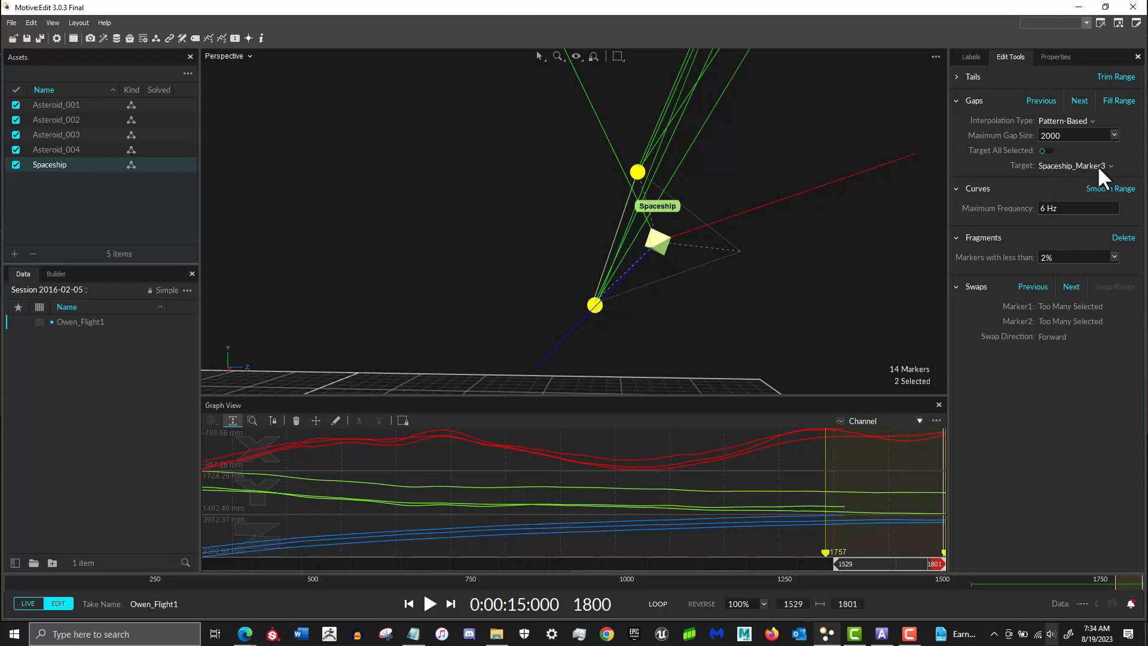
{"action": "left_click", "coordinate": [1120, 100]}
{"action": "left_click_drag", "start_coordinate": [895, 562], "coordinate": [963, 540]}
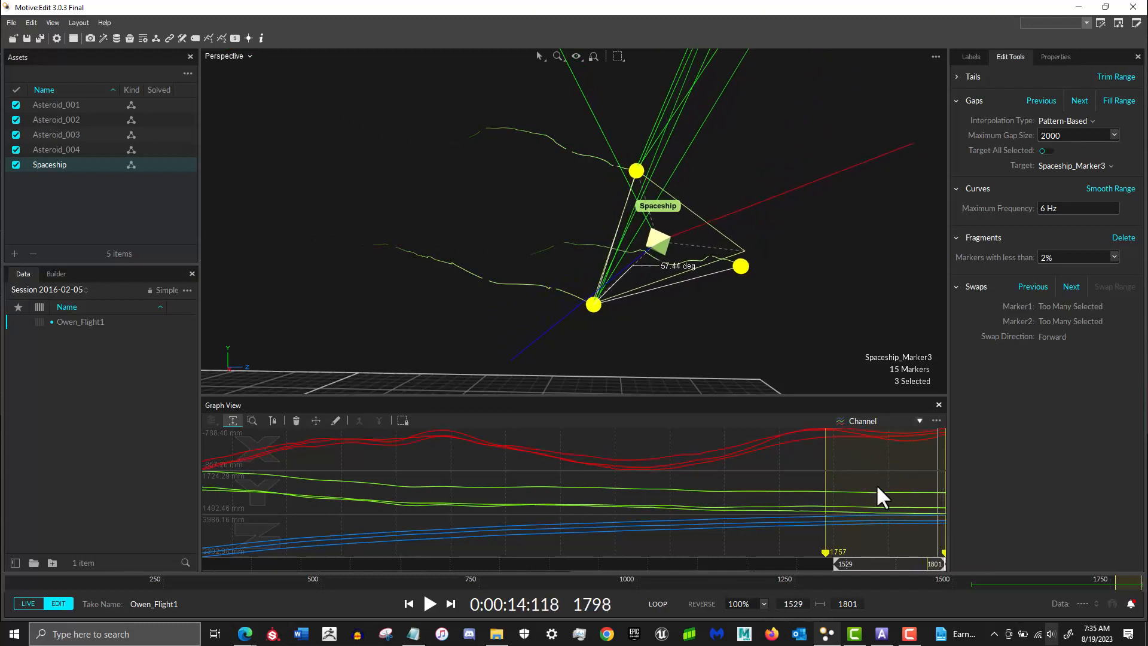
{"action": "left_click_drag", "start_coordinate": [835, 563], "coordinate": [146, 476]}
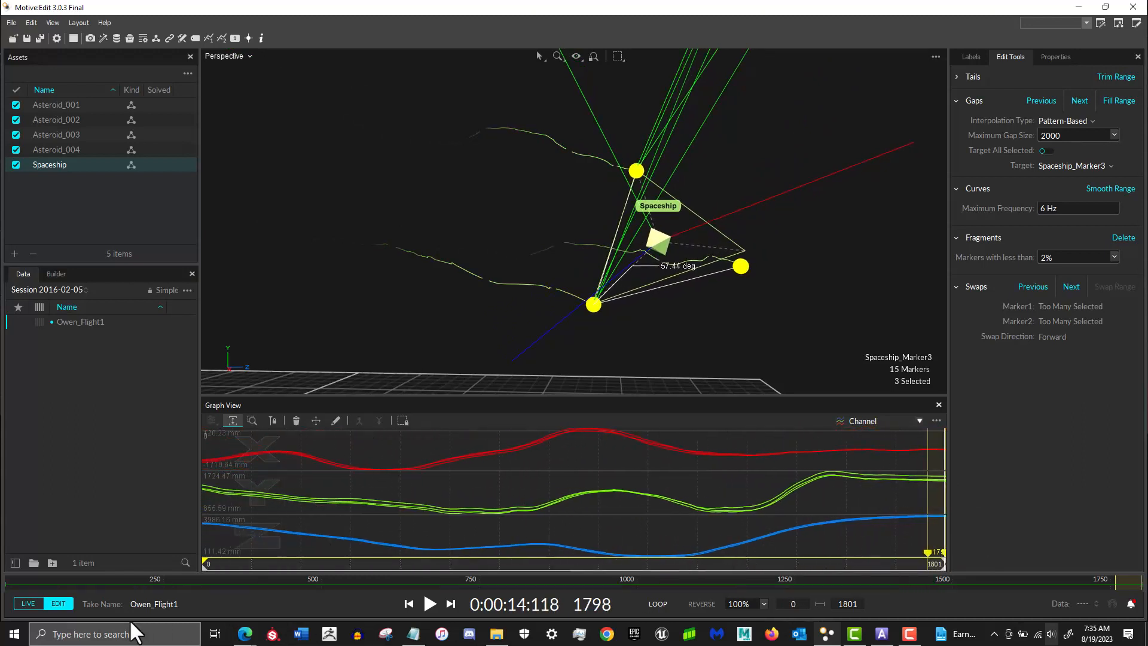